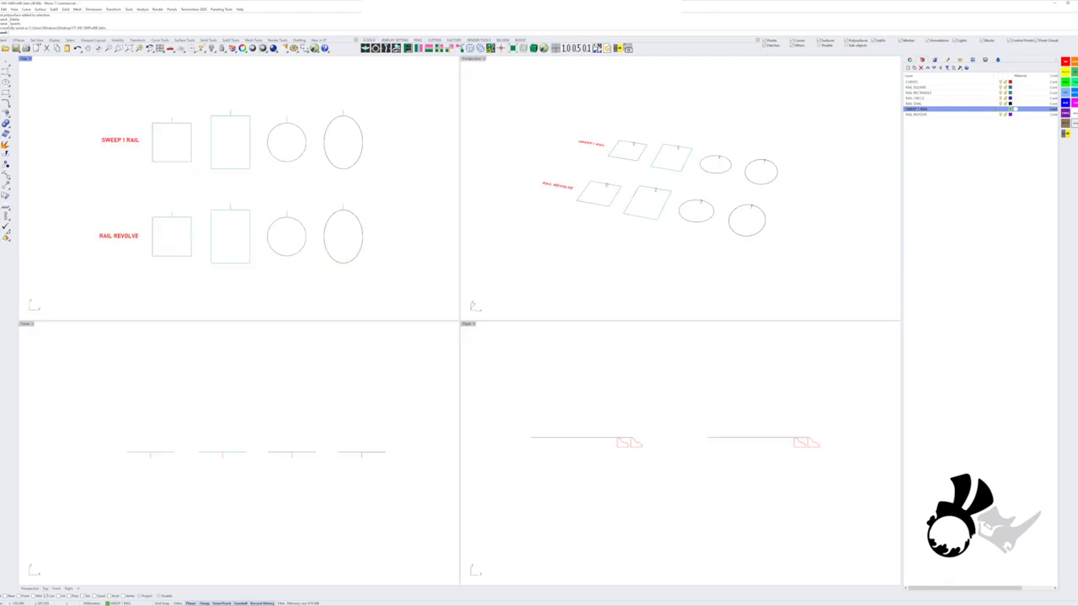
Create the square frame in the SWEEP 1 RAIL row by sweeping its molding profile along the square with Sweep 1 Rail
scroll(681, 187, "up", 5)
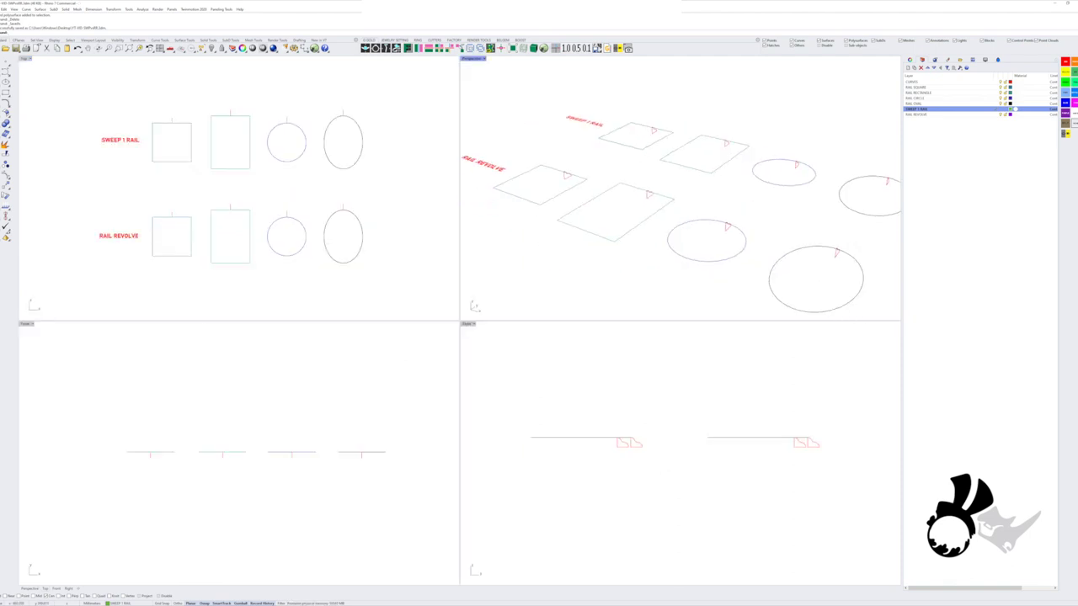
double_click(472, 59)
right_click_drag(539, 353, 337, 324, "shift")
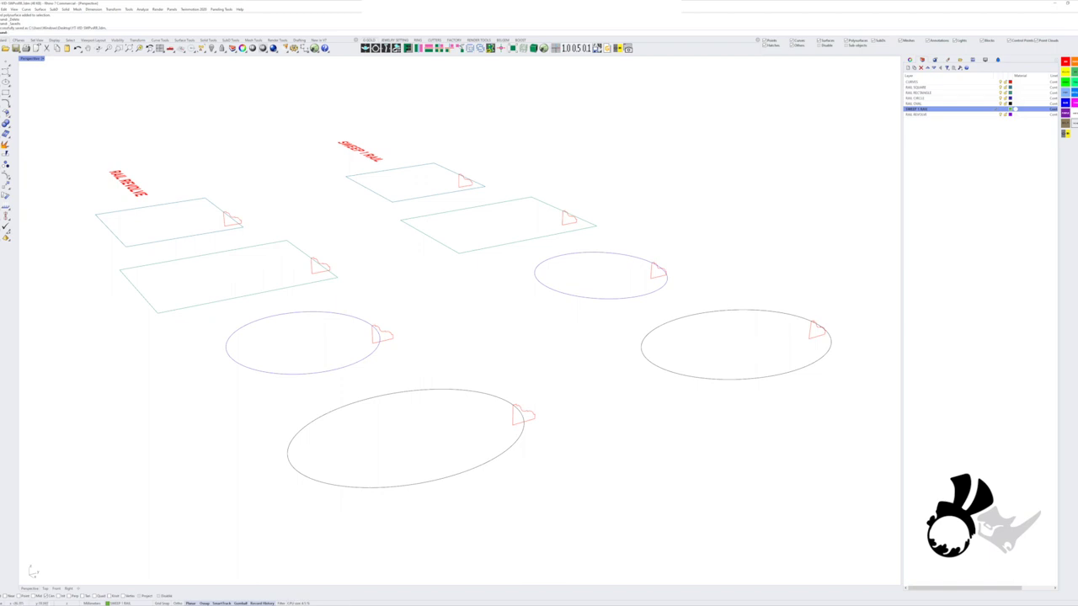
scroll(526, 413, "up", 8)
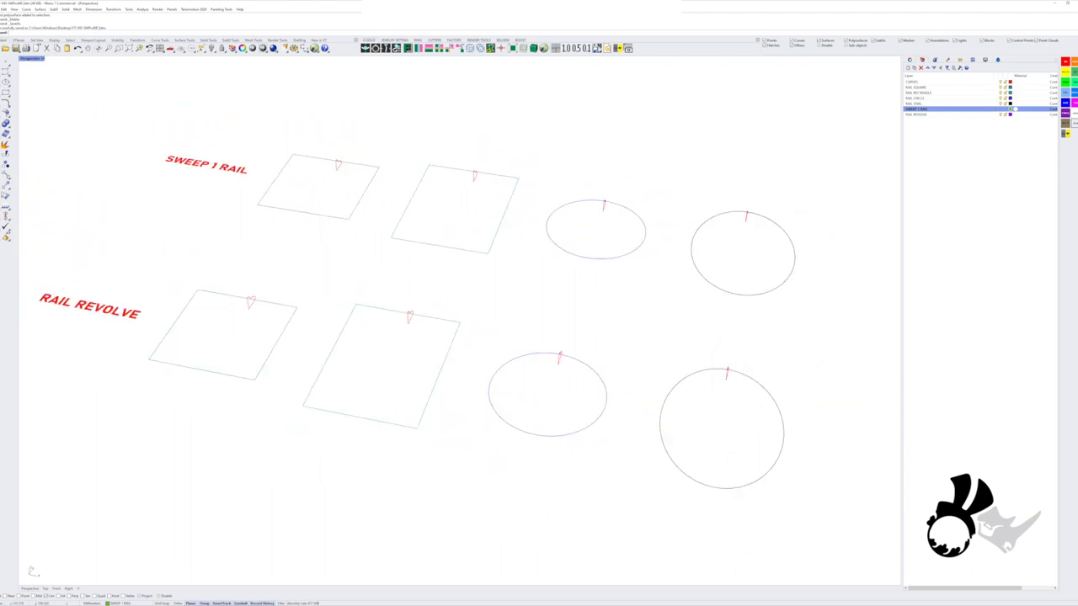
right_click_drag(404, 337, 552, 345)
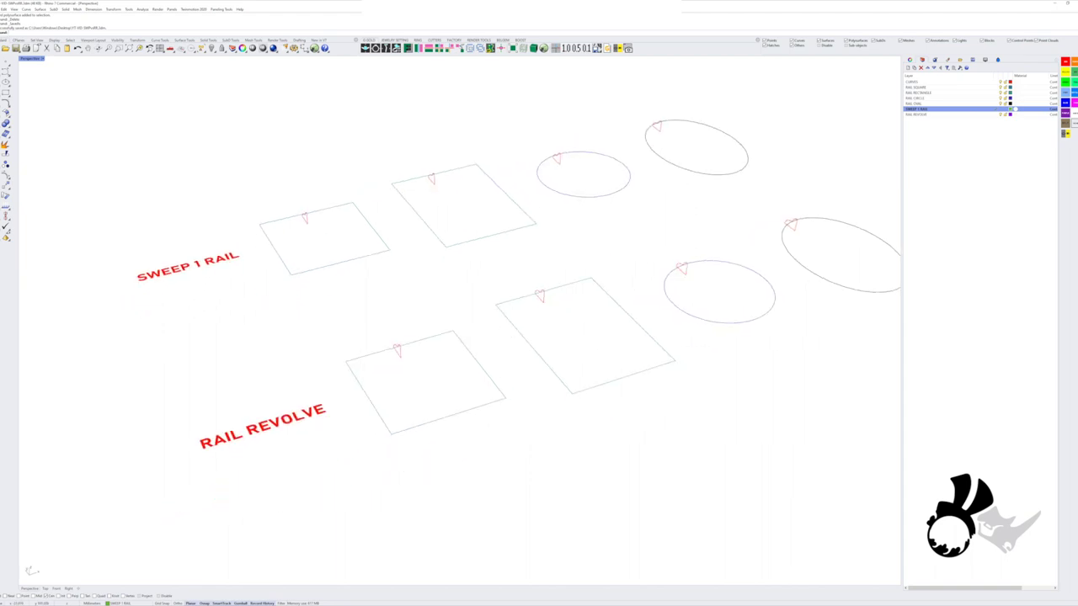
scroll(295, 258, "up", 4)
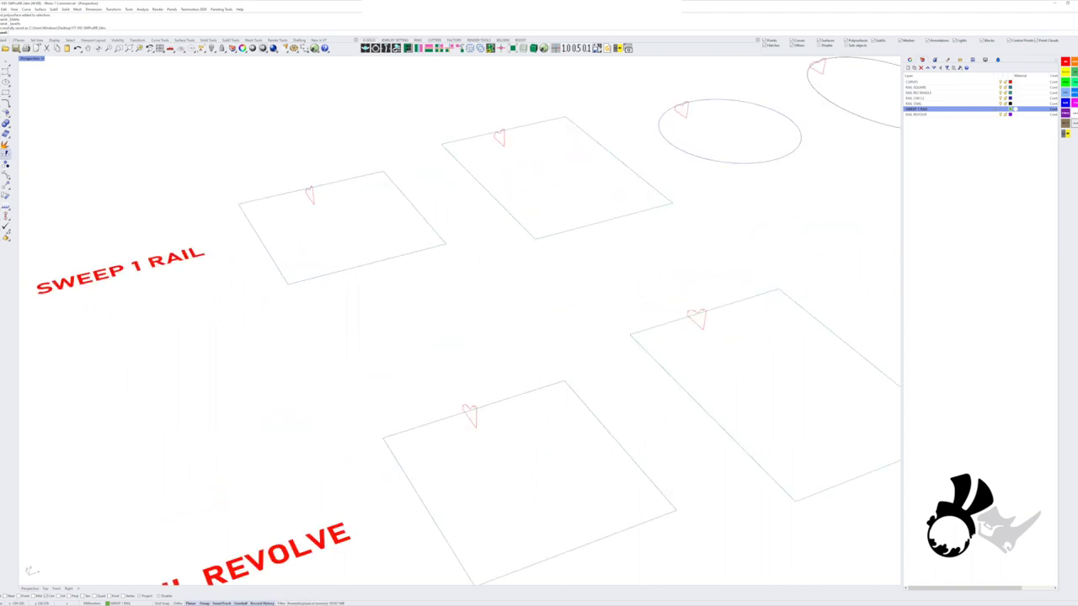
left_click(6, 113)
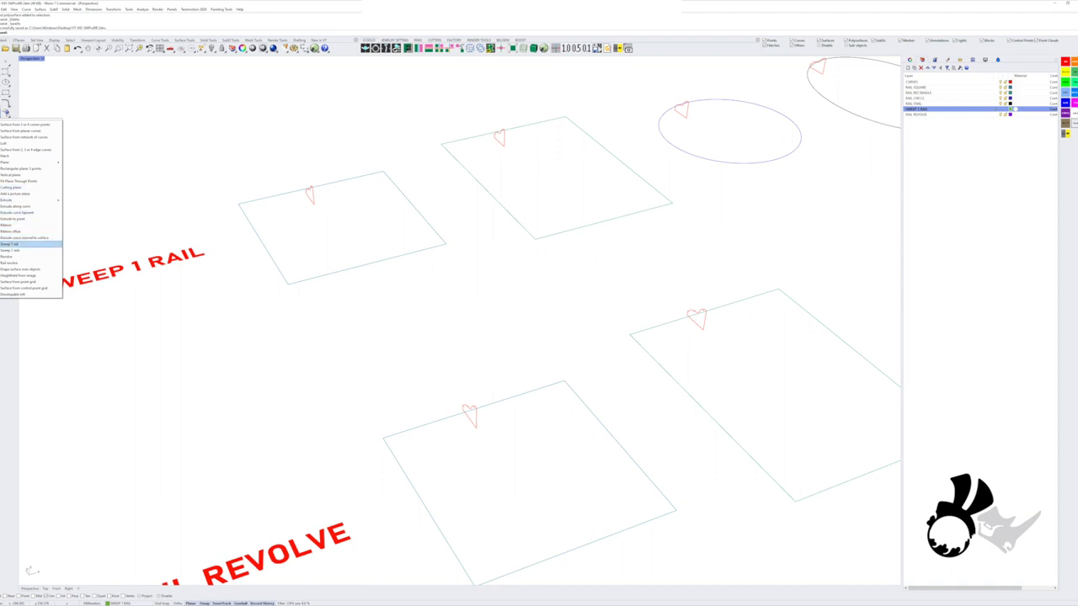
left_click(10, 244)
left_click(337, 182)
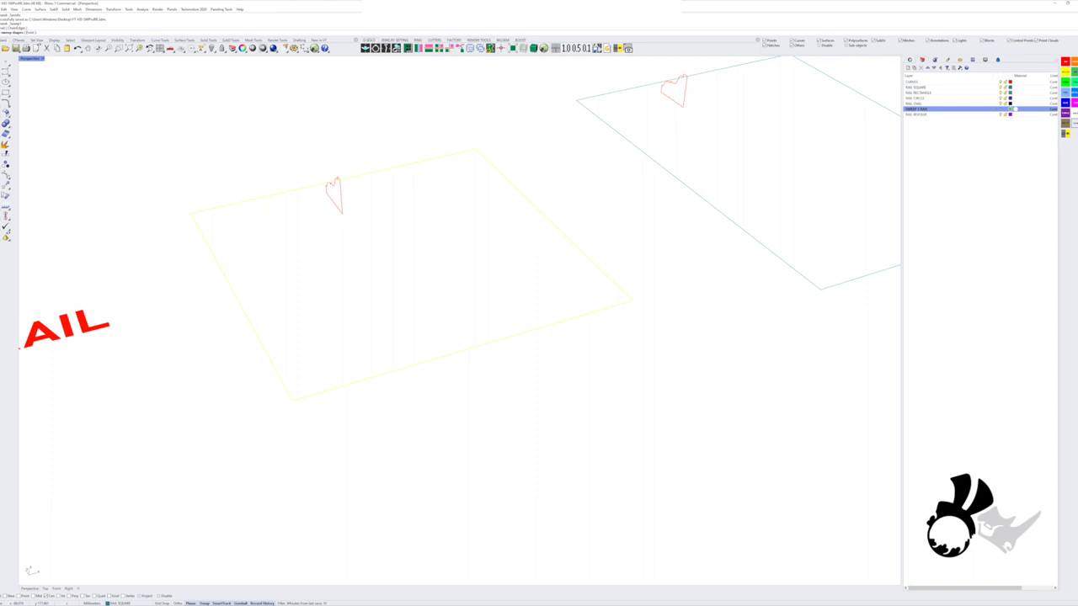
left_click(334, 183)
key("Return")
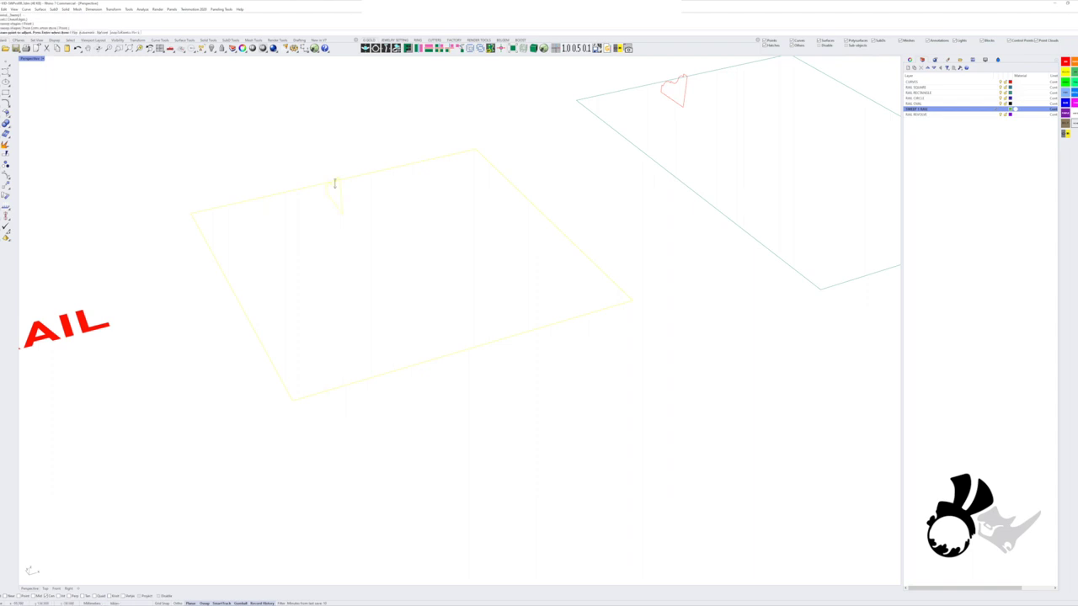
key("Return")
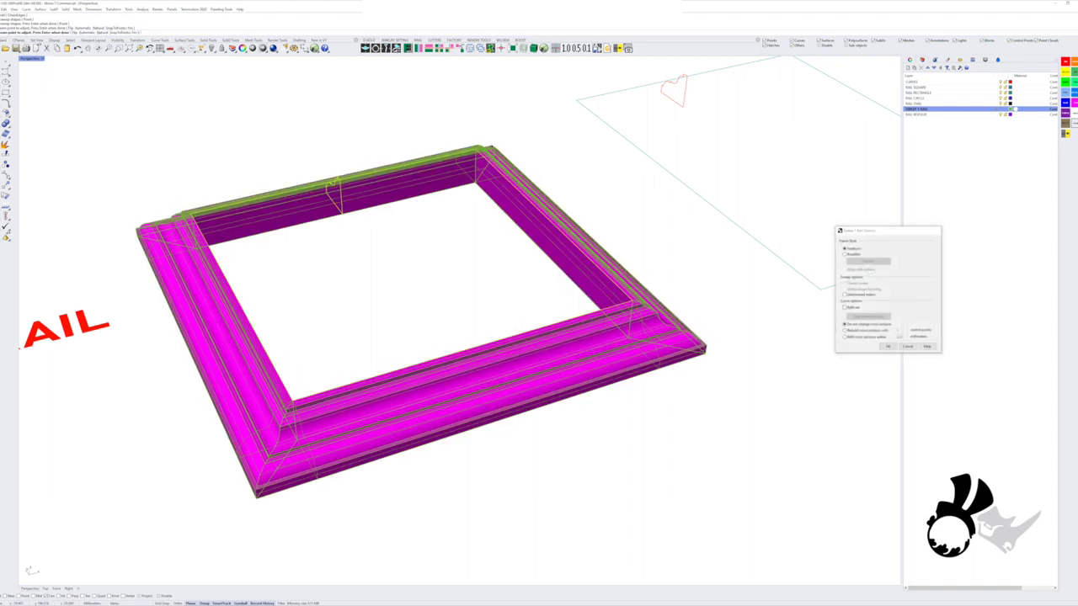
key("Return")
Sweep the molding profile along the rectangle in the SWEEP 1 RAIL row, keeping the Freeform frame style
scroll(381, 211, "down", 2)
right_click_drag(381, 245, 297, 270, "shift")
scroll(637, 205, "up", 2)
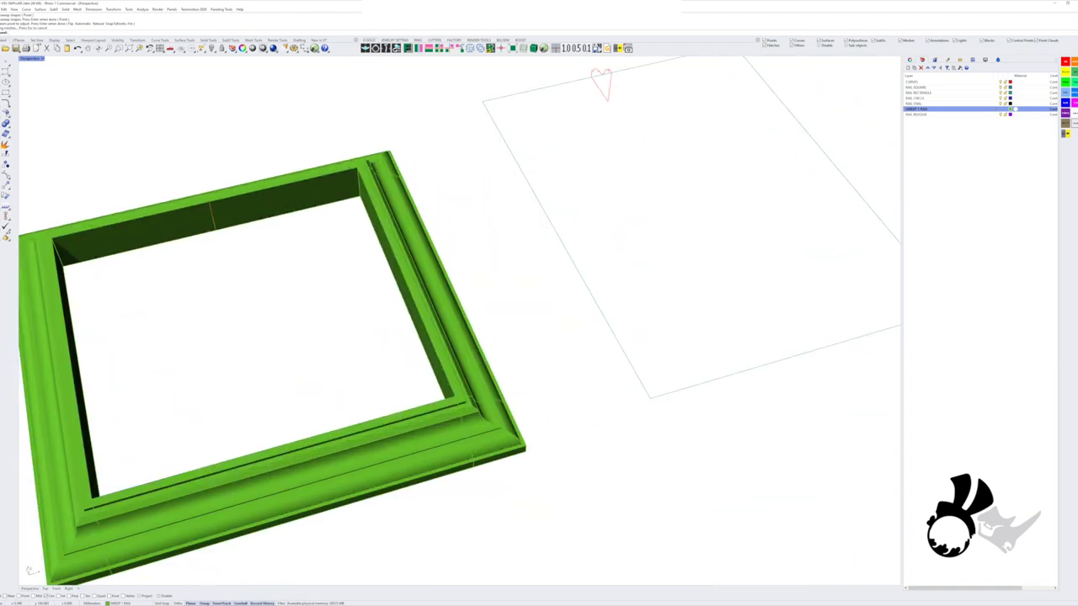
right_click_drag(637, 204, 573, 211, "shift")
scroll(551, 160, "up", 2)
key("Return")
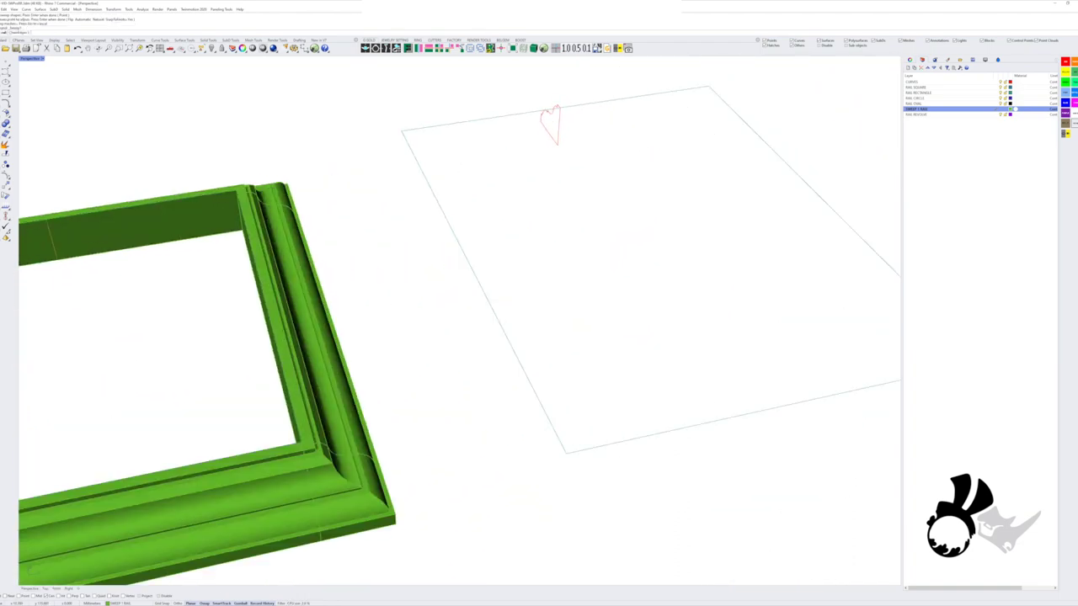
left_click(515, 115)
left_click(548, 133)
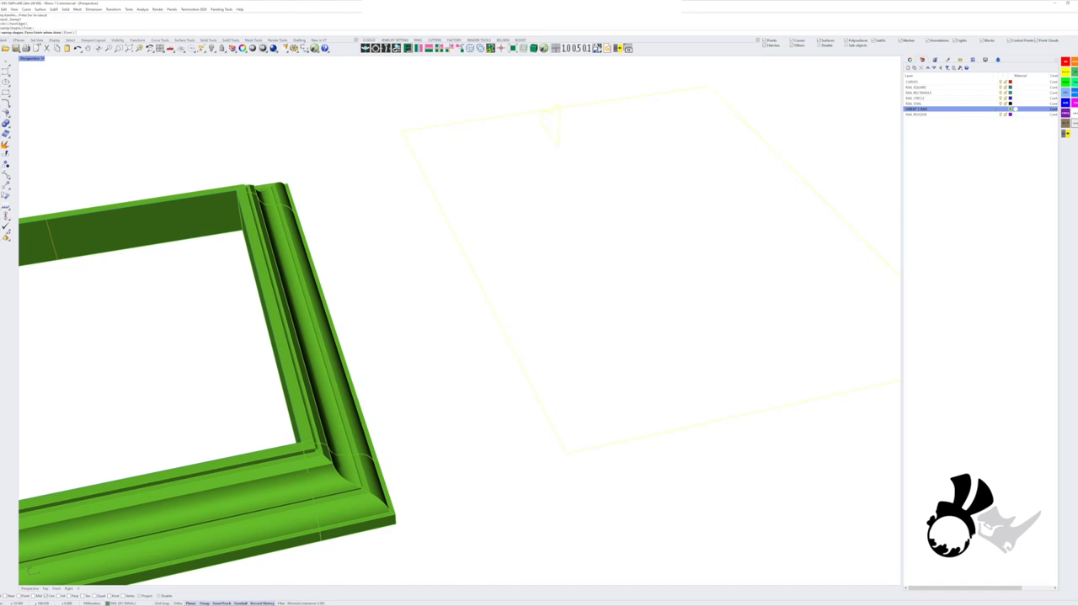
key("Return")
key("Return")
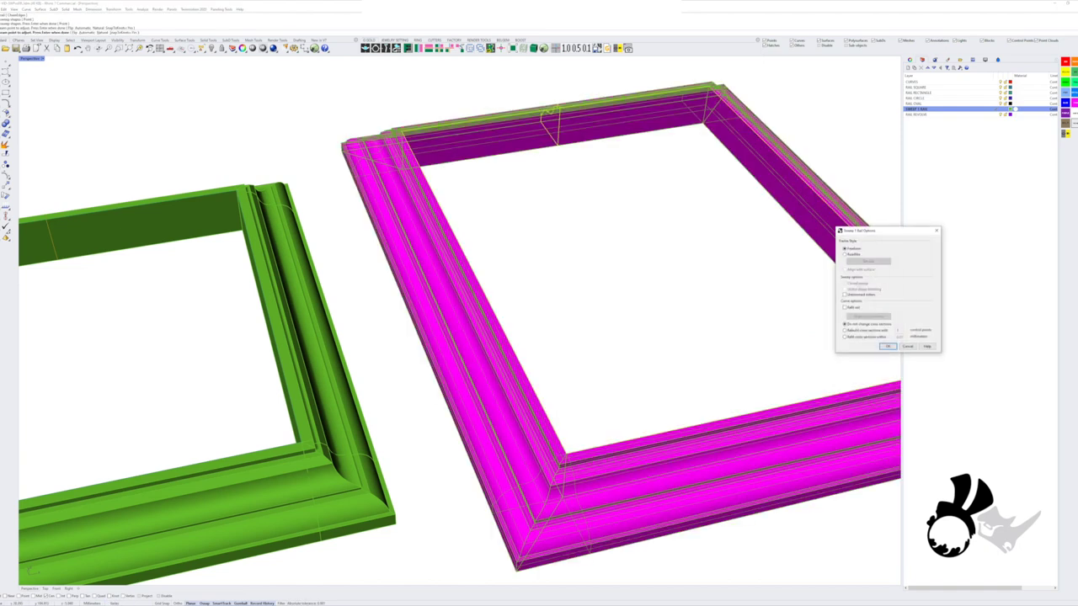
right_click_drag(590, 294, 409, 242, "shift")
left_click(887, 346)
Sweep the molding profile around the circle in the SWEEP 1 RAIL row to form a round frame
scroll(478, 265, "down", 5)
scroll(471, 277, "down", 4)
right_click_drag(472, 277, 341, 337)
scroll(572, 316, "up", 6)
right_click_drag(573, 315, 586, 278)
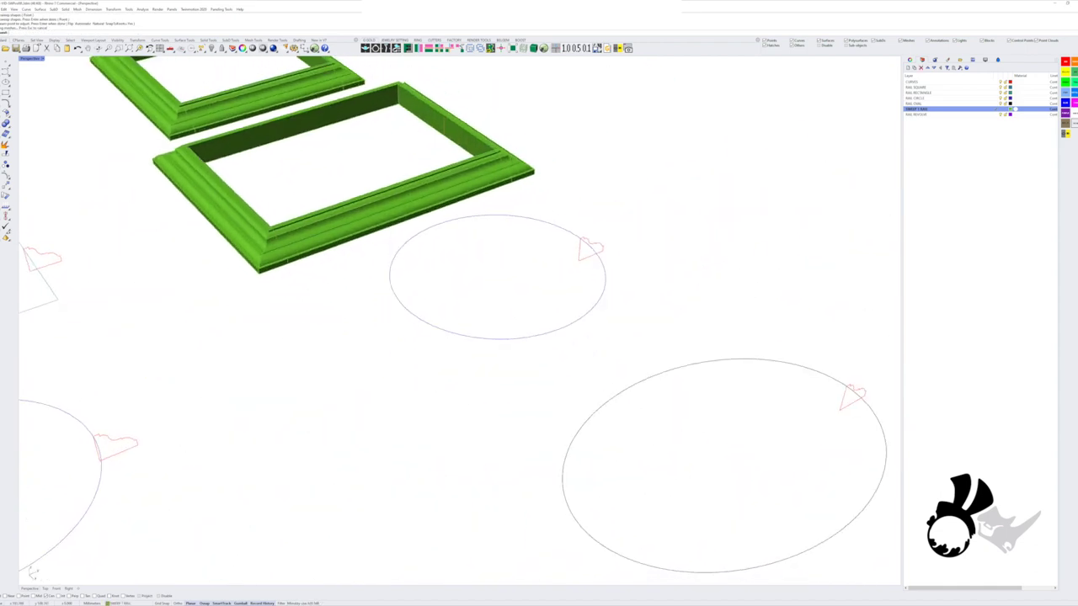
scroll(597, 263, "up", 3)
right_click(597, 264)
left_click(606, 265)
left_click(591, 251)
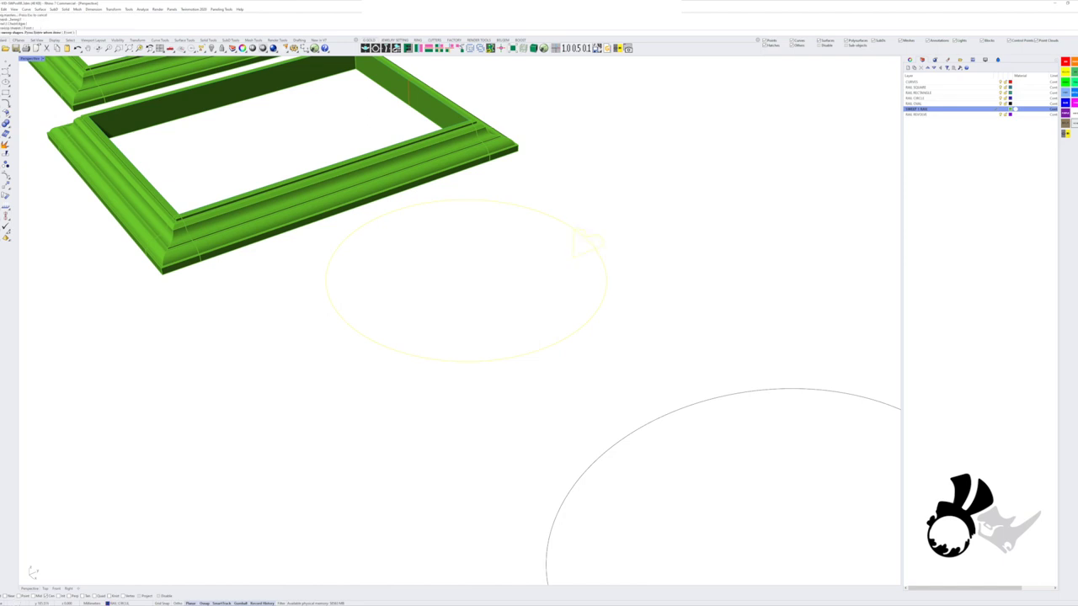
key("Return")
key("Return")
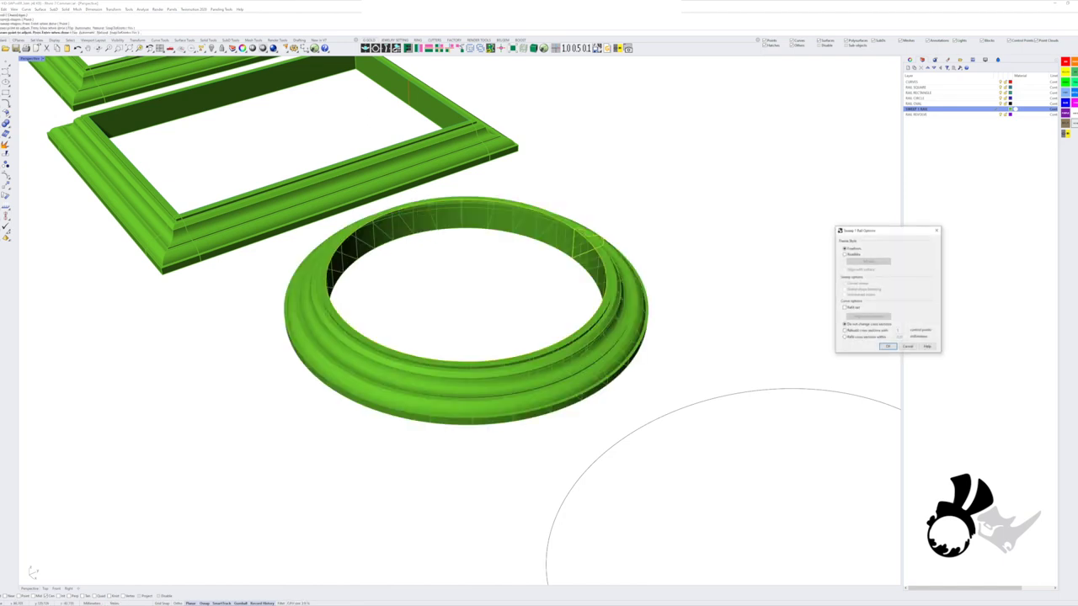
key("Return")
Sweep the molding profile around the oval in the SWEEP 1 RAIL row to form an oval frame
right_click_drag(581, 329, 501, 280)
scroll(505, 261, "down", 4)
scroll(607, 286, "up", 3)
key("Return")
left_click(640, 309)
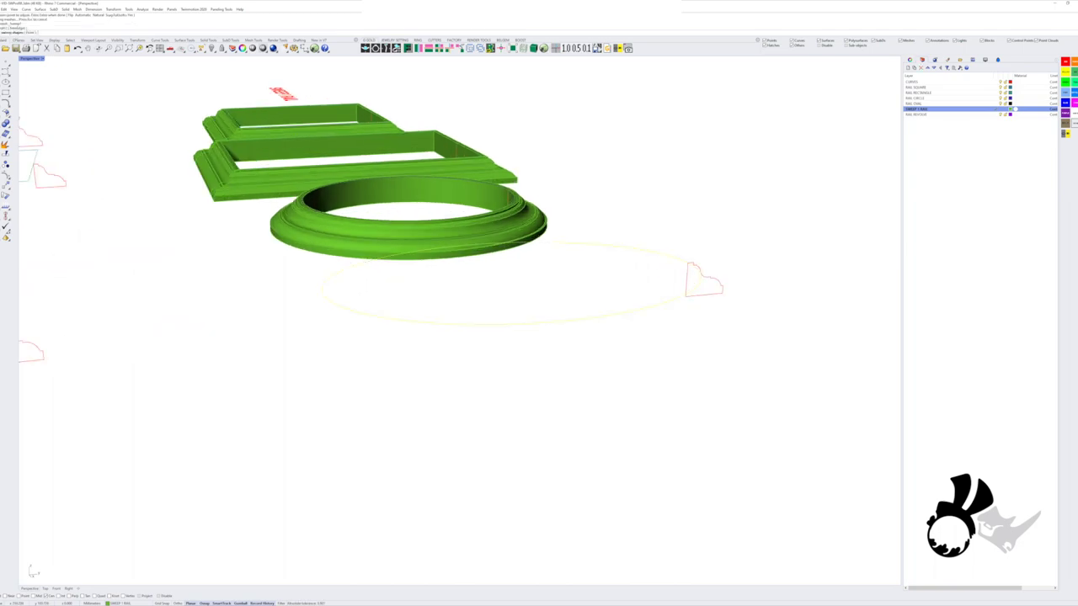
left_click(715, 281)
key("Return")
key("Return")
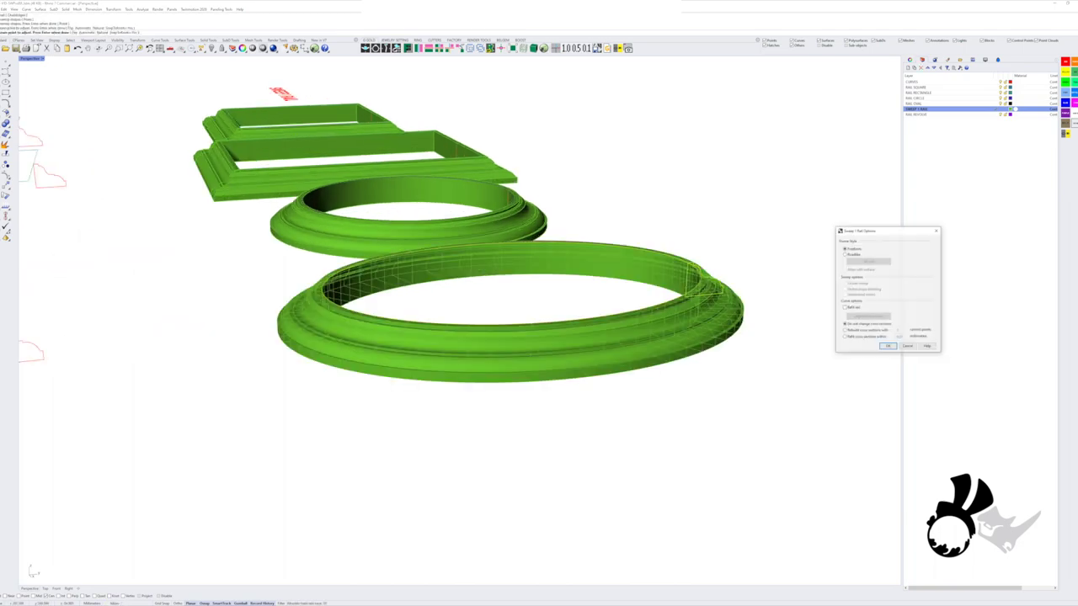
key("Return")
Examine the four swept frames beside the RAIL REVOLVE curves in the four-view layout and in the enlarged perspective view
scroll(683, 295, "down", 5)
right_click_drag(678, 295, 750, 388)
right_click_drag(673, 336, 751, 411)
key("ctrl+m")
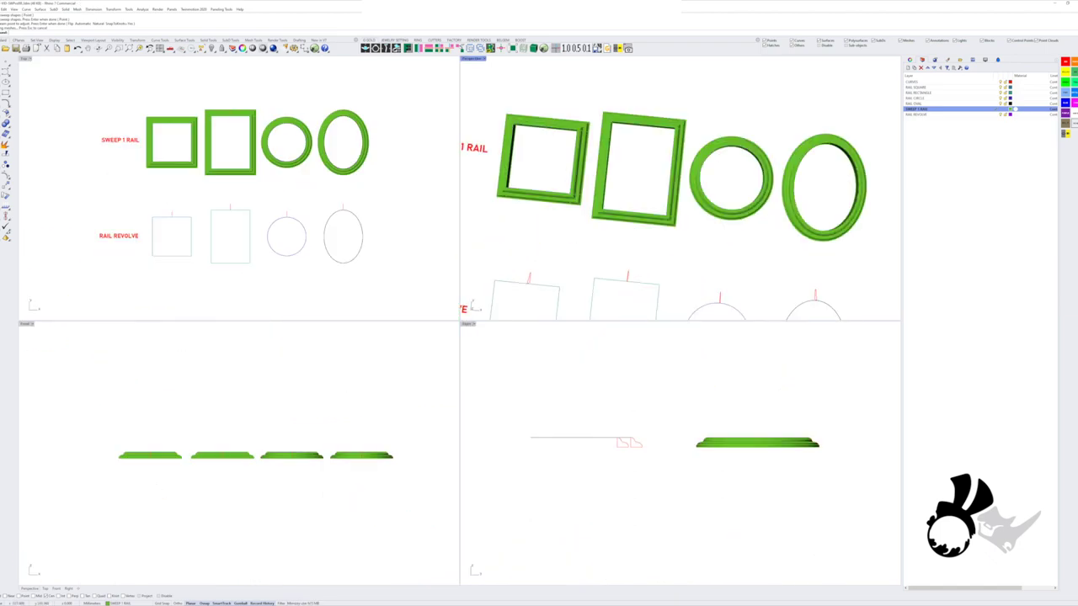
scroll(337, 123, "up", 2)
right_click_drag(338, 123, 348, 115)
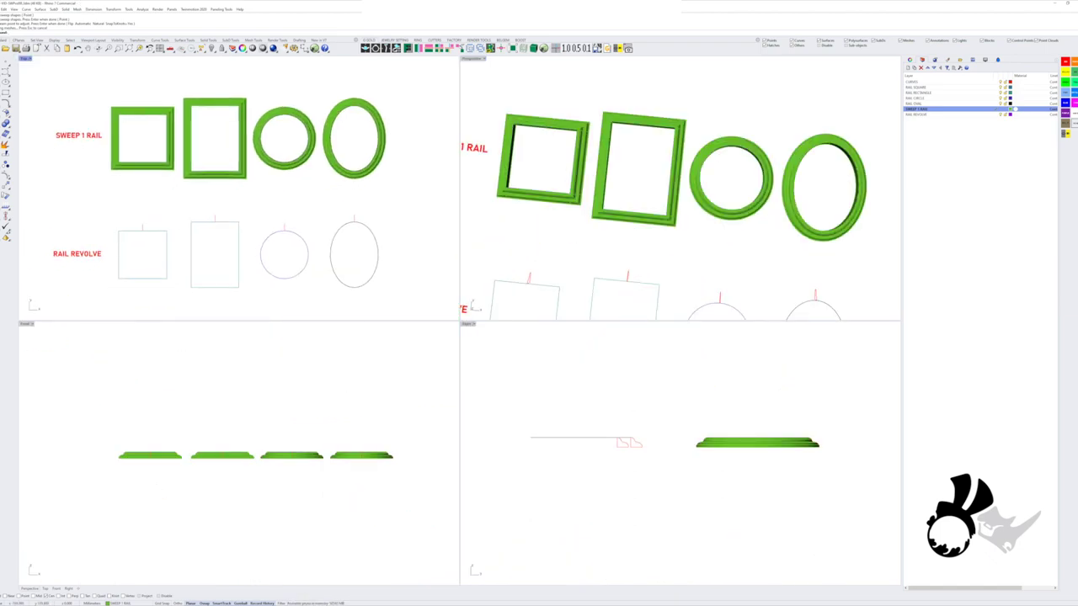
key("ctrl+m")
key("Down")
key("Down")
key("Down")
key("Down")
key("Down")
key("Down")
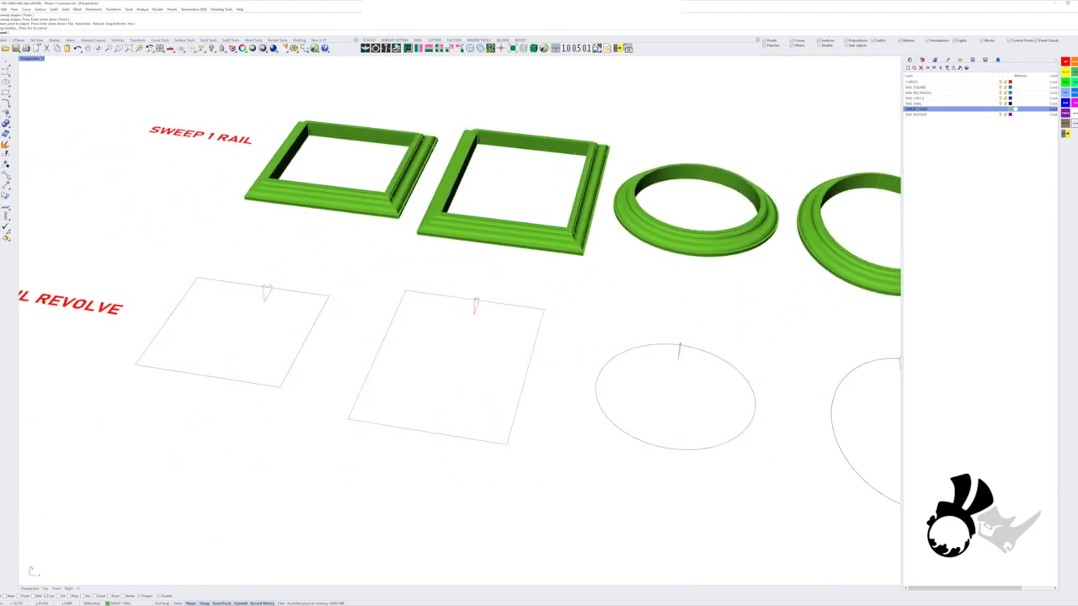
Rail Revolve the molding profile along the square in the RAIL REVOLVE row, using a vertical axis through the square's center
scroll(147, 223, "up", 5)
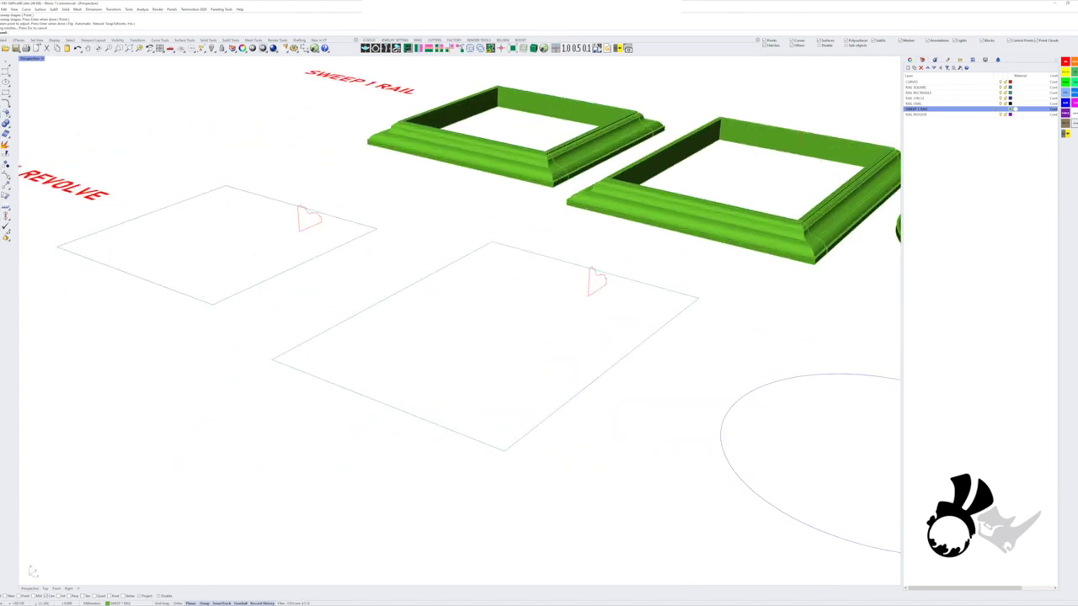
left_click(8, 115)
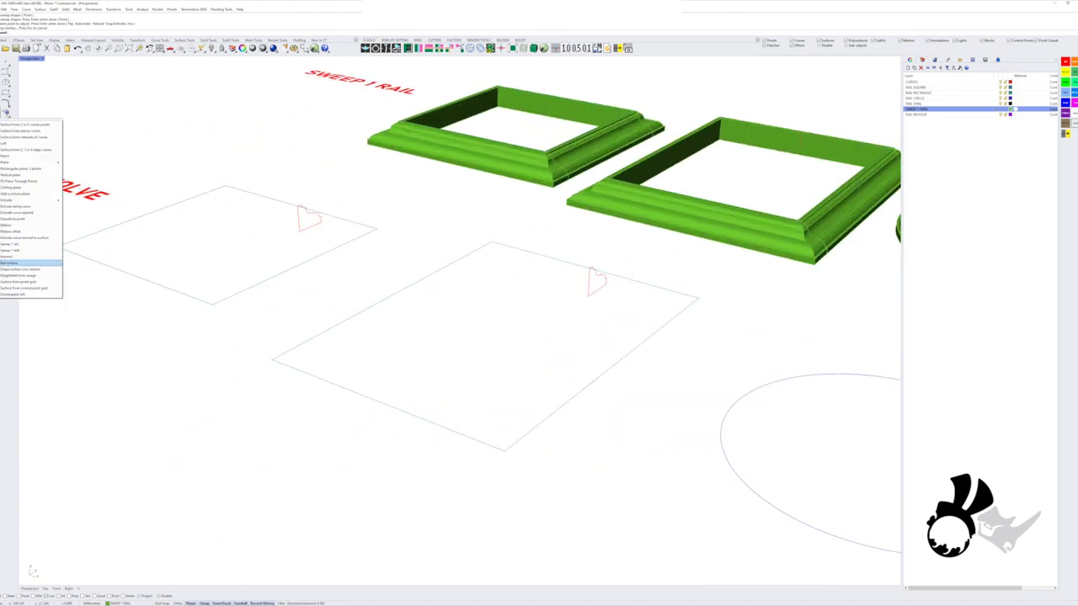
left_click(10, 262)
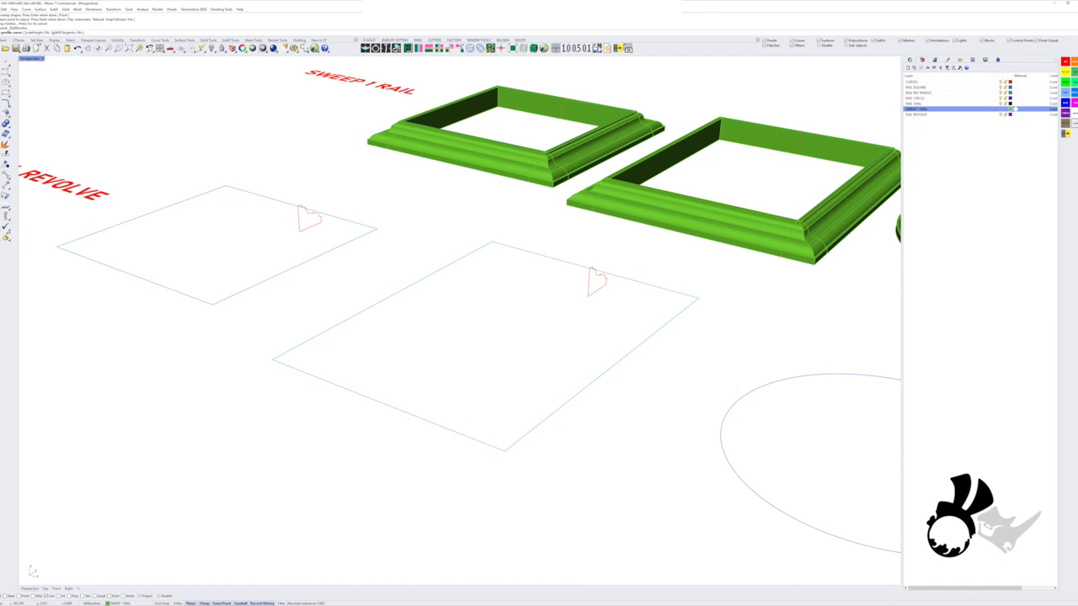
left_click(309, 217)
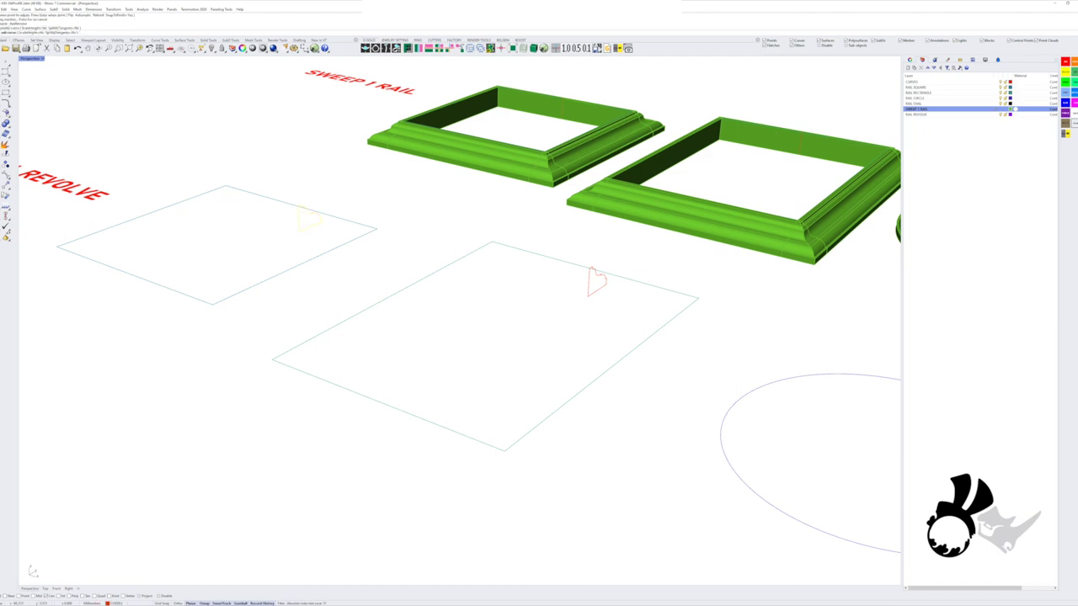
left_click(177, 203)
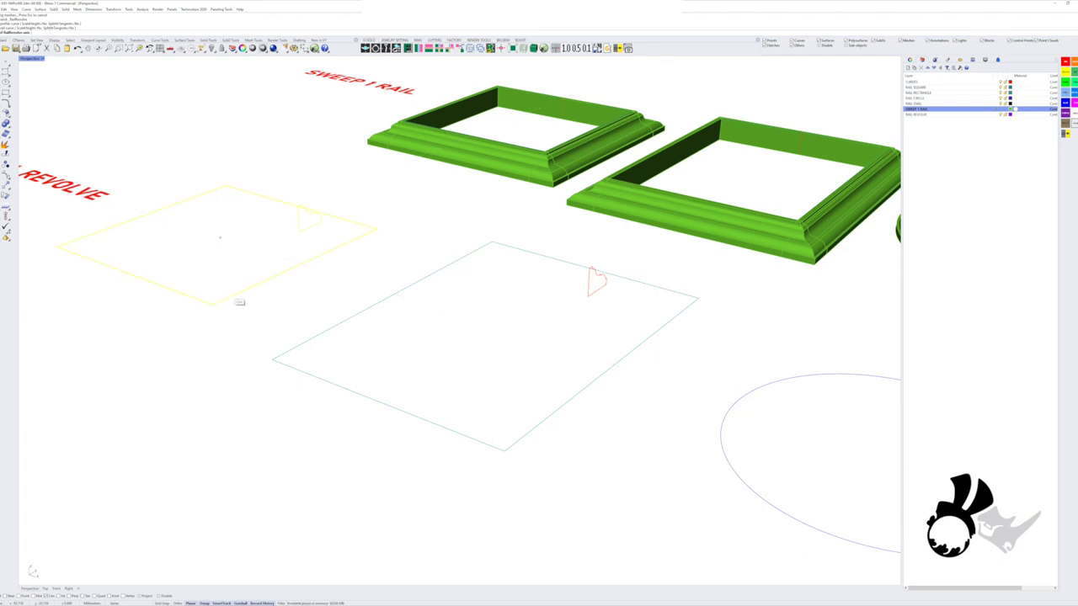
left_click(227, 296)
double_click(31, 59)
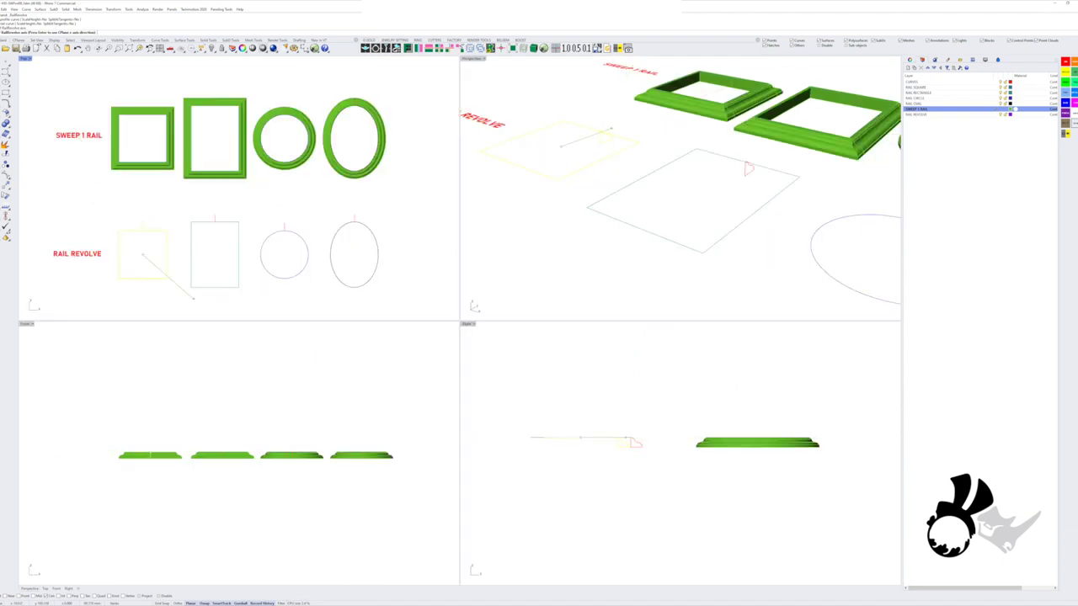
scroll(152, 438, "up", 3)
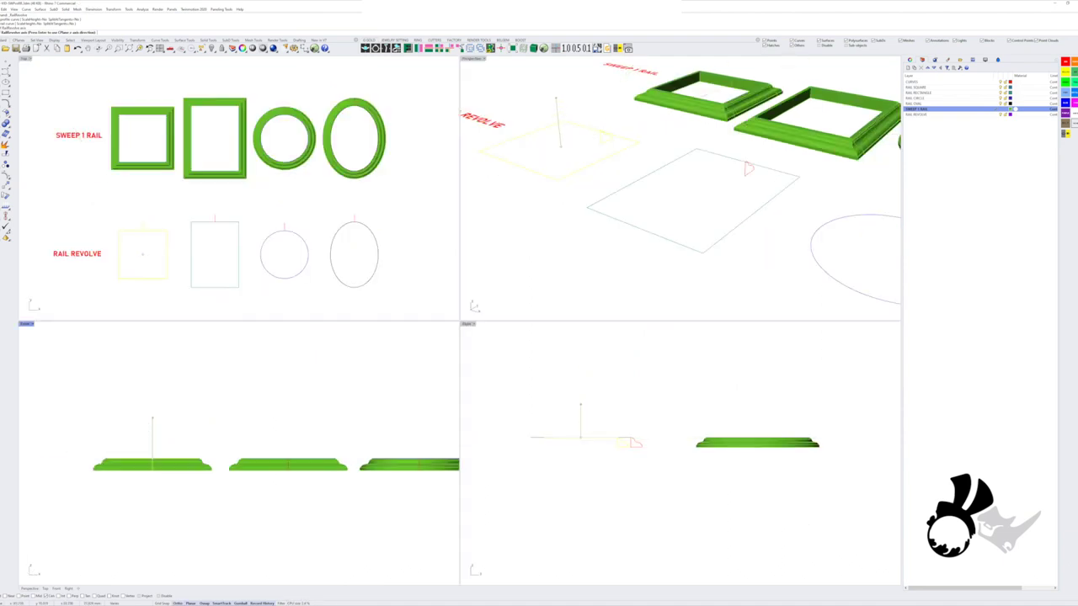
left_click(153, 417)
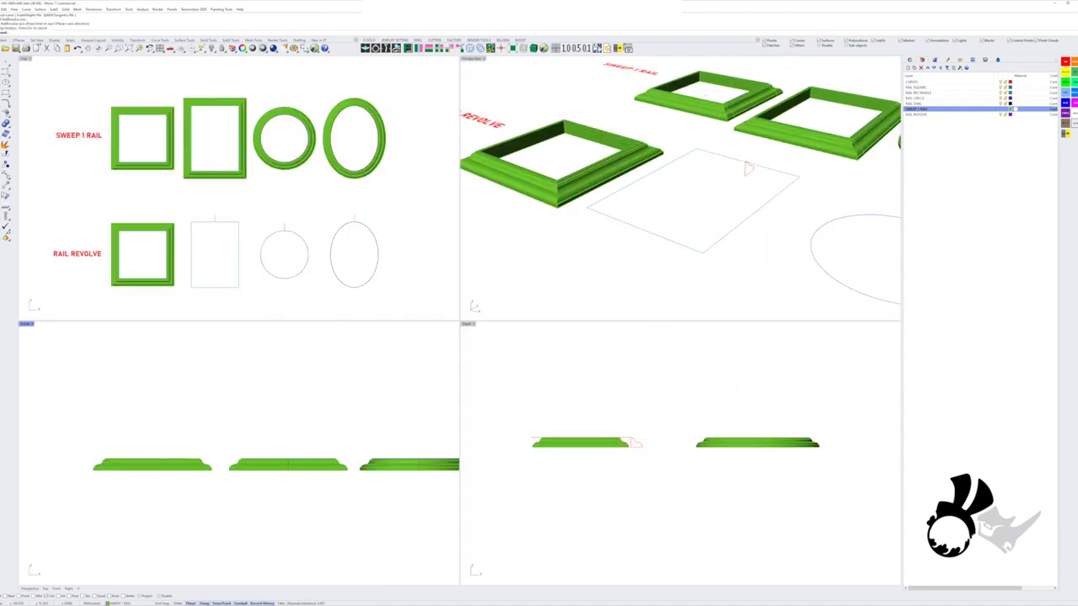
Move the rail-revolved square frame to the RAIL REVOLVE layer and deselect it
right_click_drag(625, 196, 556, 211)
scroll(606, 219, "up", 4)
scroll(691, 214, "down", 2)
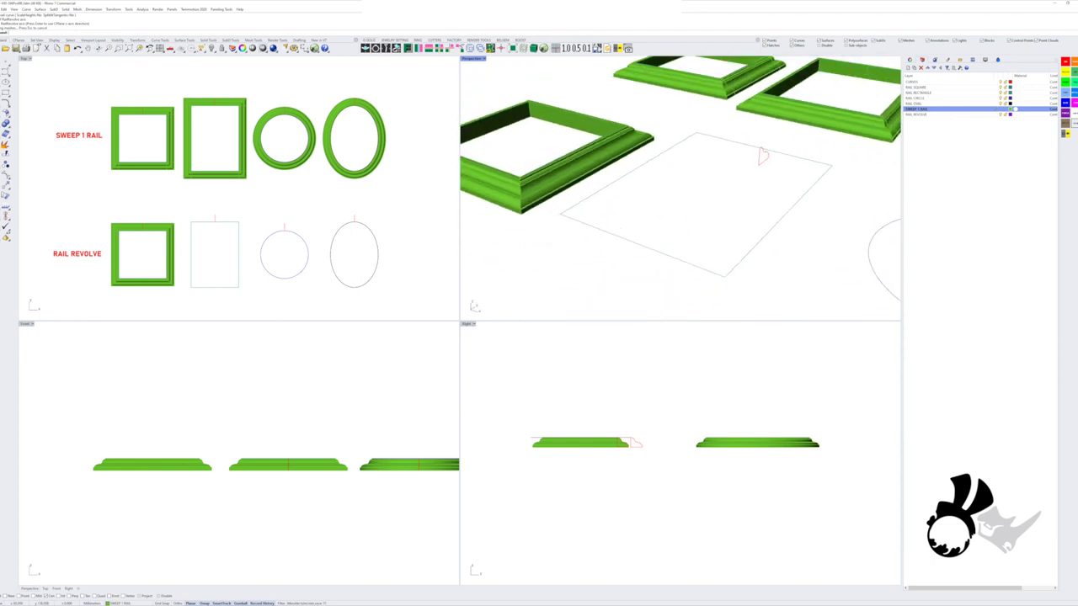
left_click(569, 171)
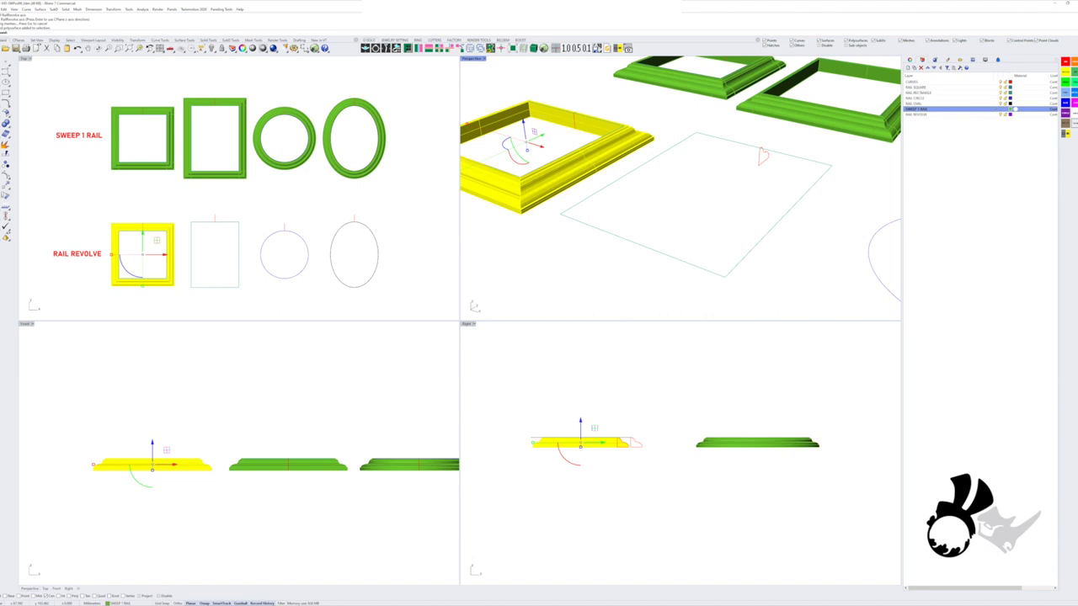
right_click(949, 115)
left_click(977, 218)
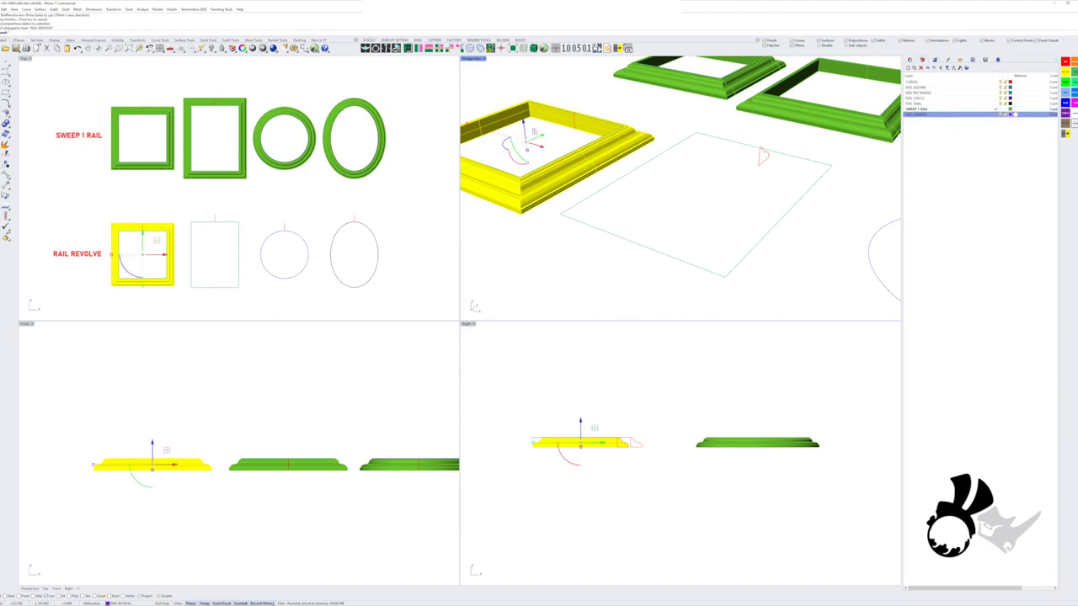
key("Escape")
Rail Revolve the molding profile along the rectangle in the RAIL REVOLVE row, using a vertical axis through the rectangle's center
right_click_drag(716, 219, 673, 206)
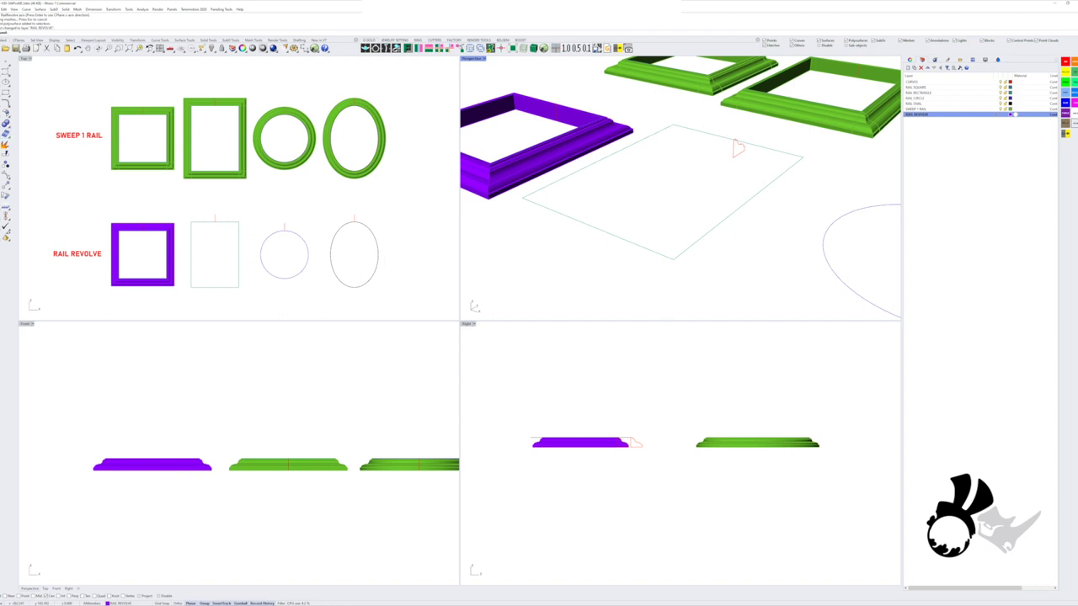
middle_click(88, 49)
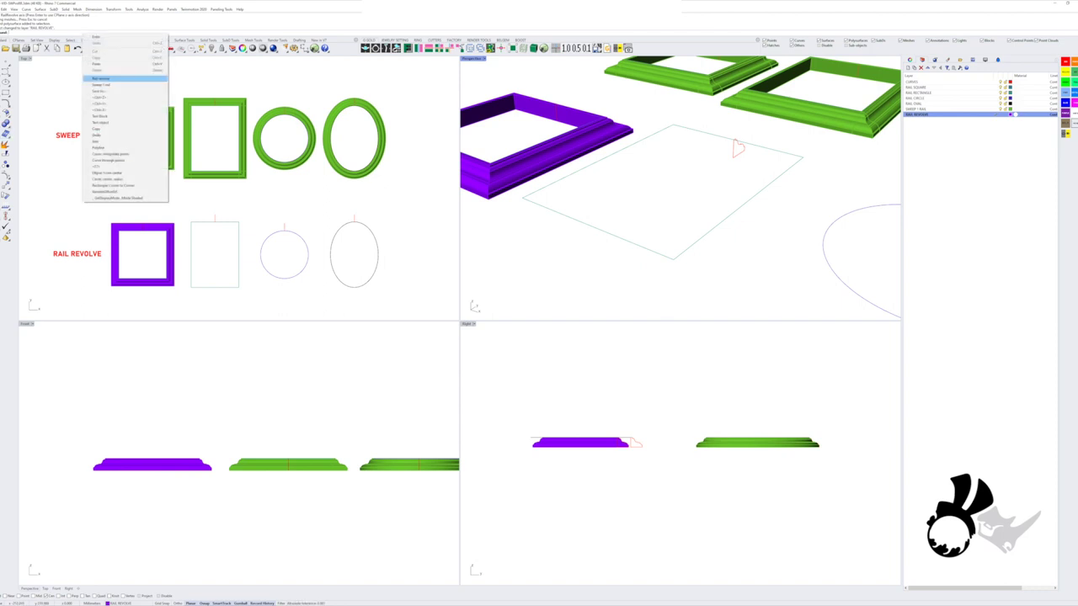
left_click(101, 78)
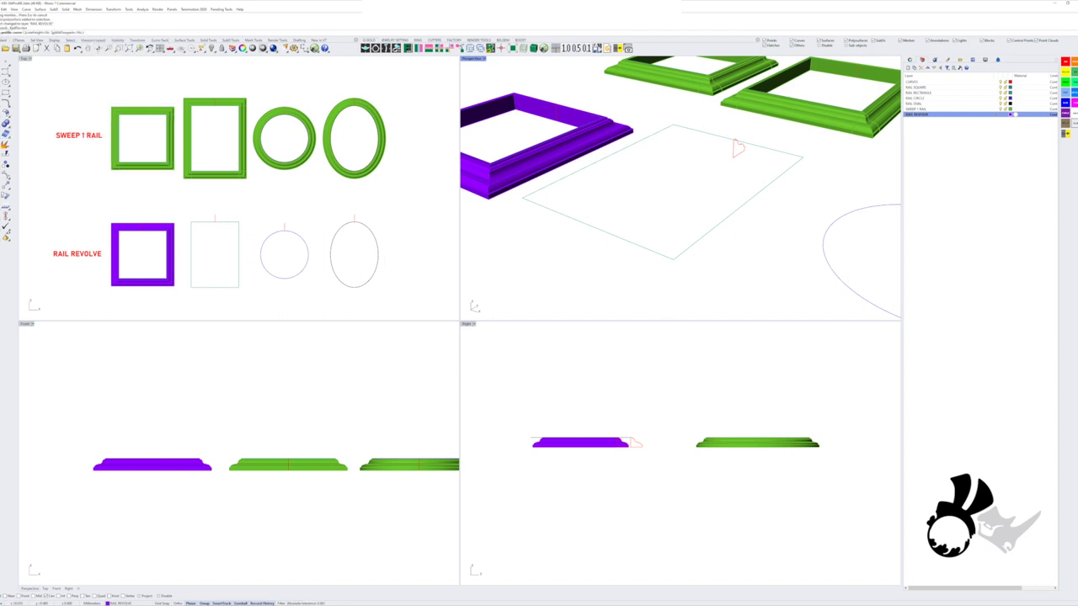
left_click(737, 149)
left_click(744, 204)
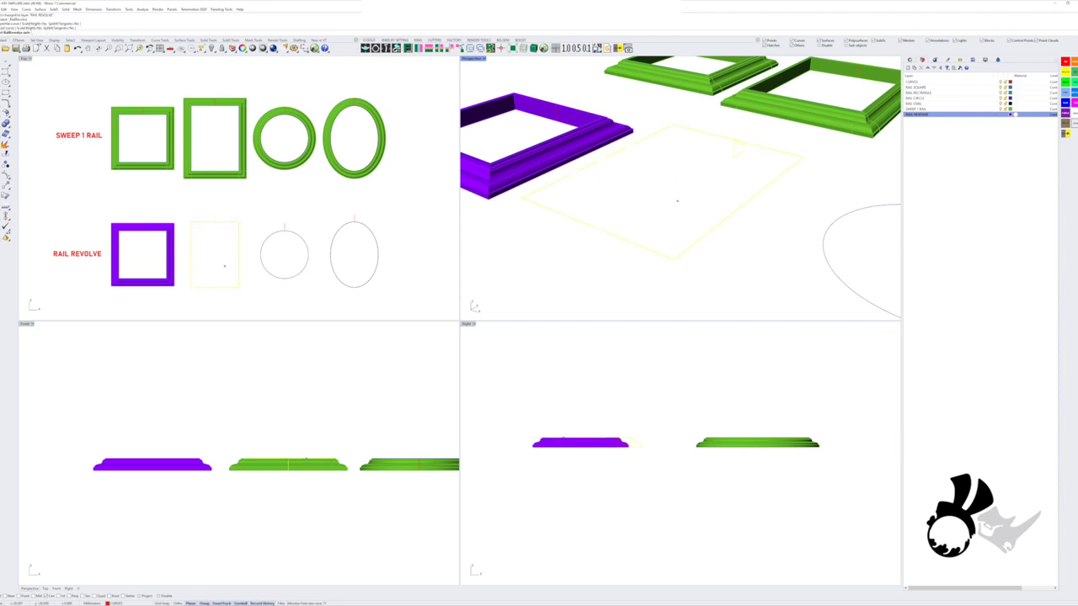
left_click(235, 257)
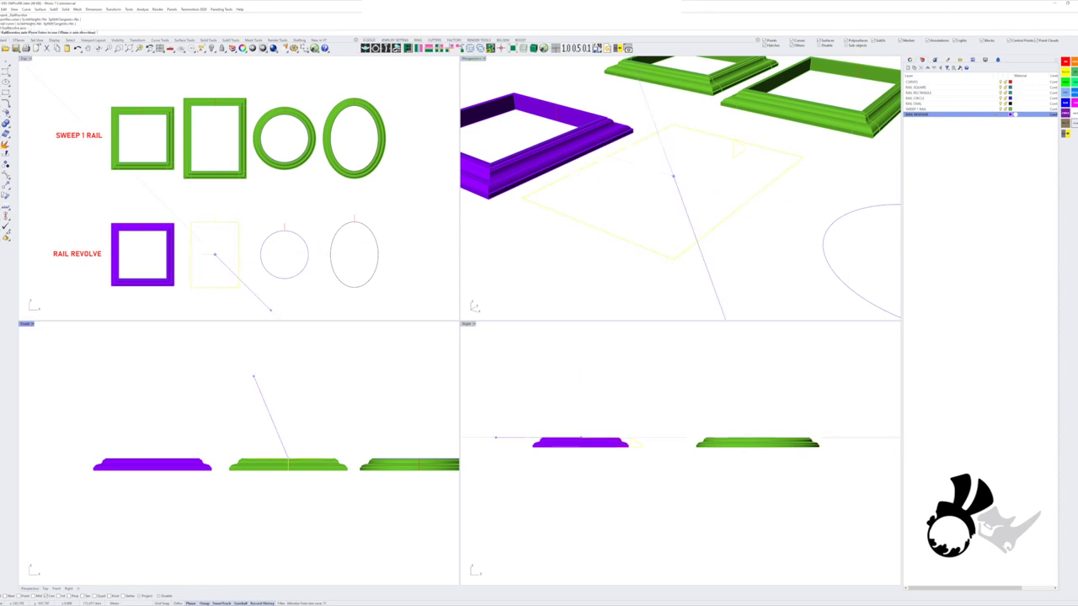
left_click(288, 414)
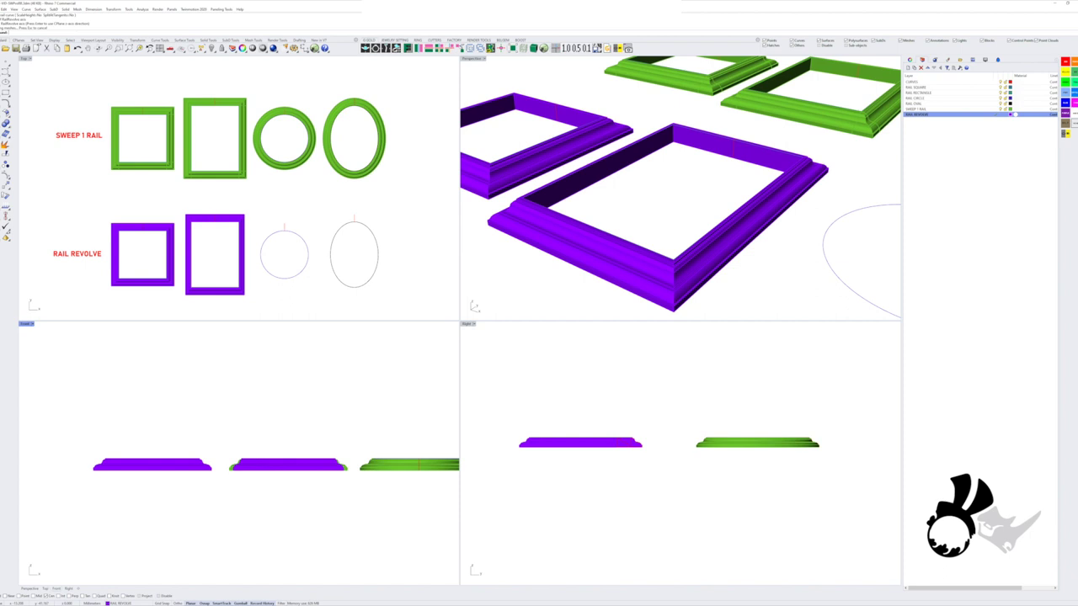
Rail Revolve the molding profile along the circle in the RAIL REVOLVE row, using a vertical axis through the circle's center
right_click_drag(740, 244, 695, 282, "shift")
scroll(703, 273, "up", 3)
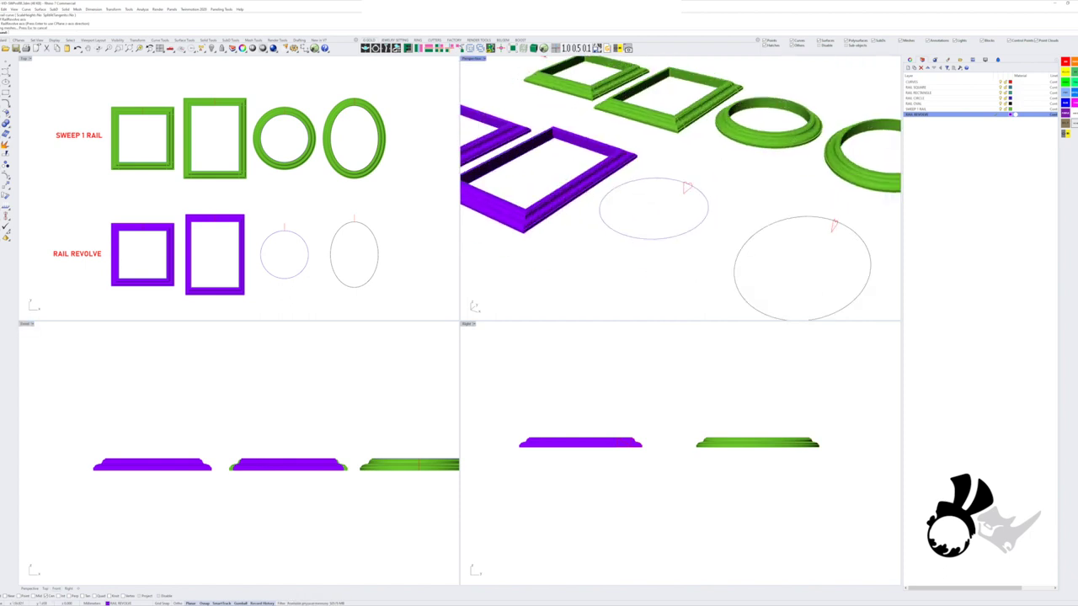
key("Return")
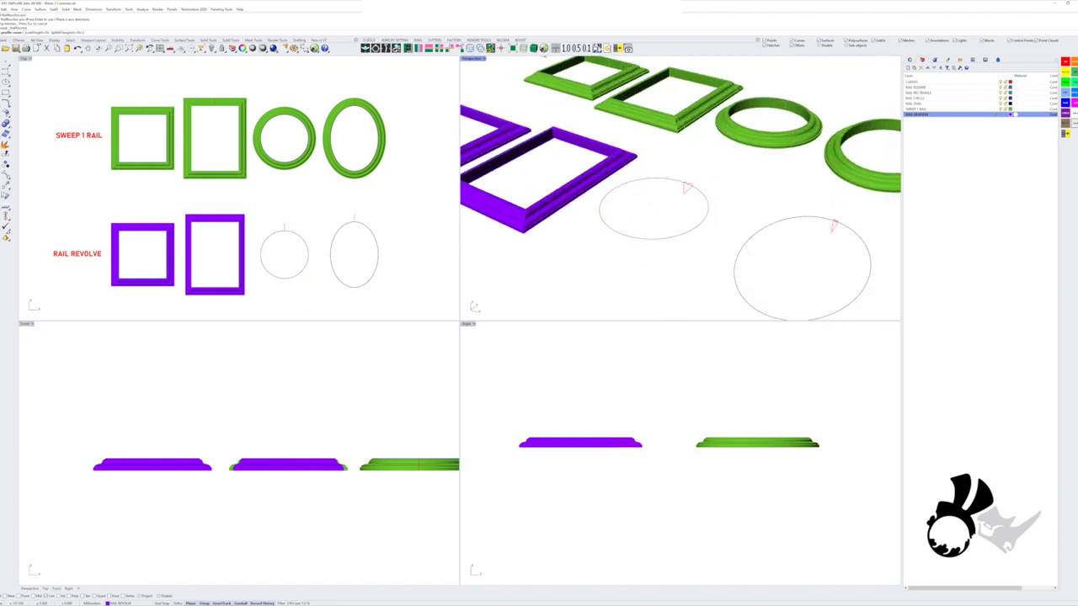
left_click(716, 227)
left_click(693, 229)
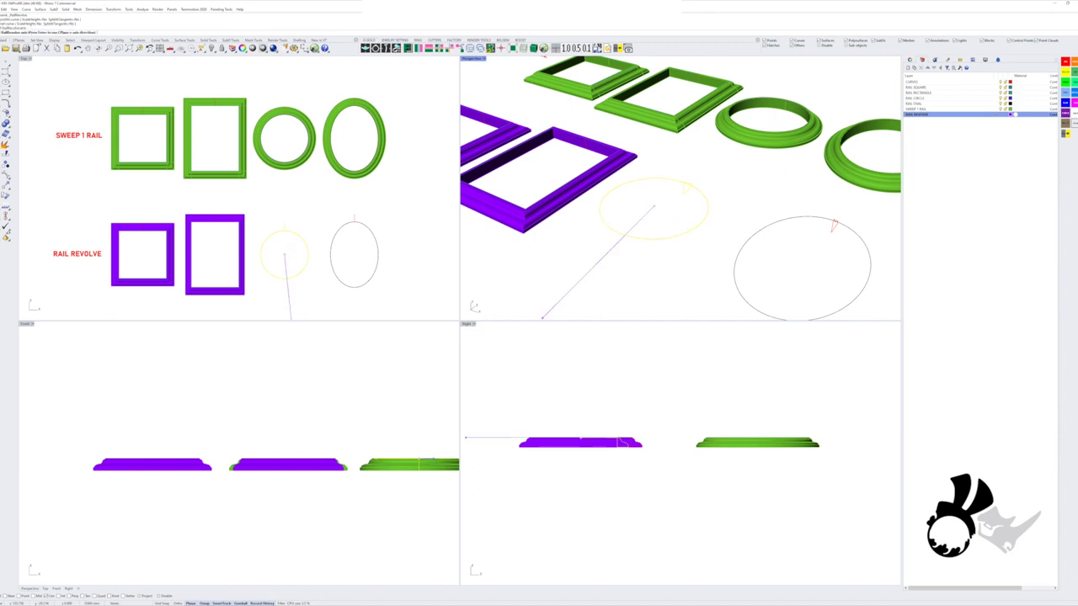
right_click_drag(369, 459, 196, 462)
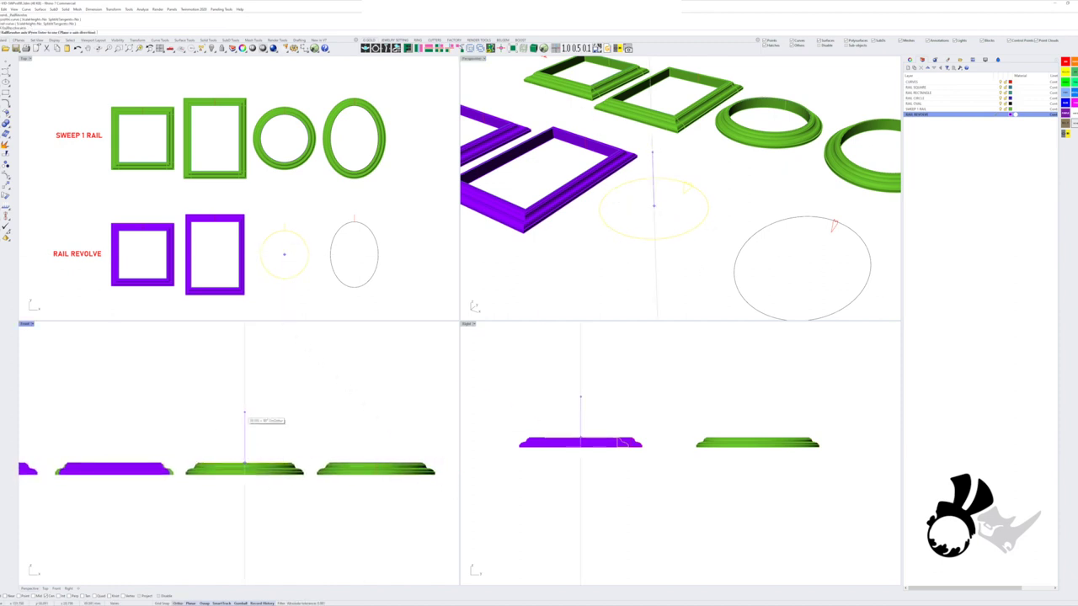
left_click(243, 421)
Rail Revolve the molding profile along the oval in the RAIL REVOLVE row, using a vertical axis through the oval's center
right_click_drag(852, 229, 729, 168, "shift")
scroll(729, 169, "up", 4)
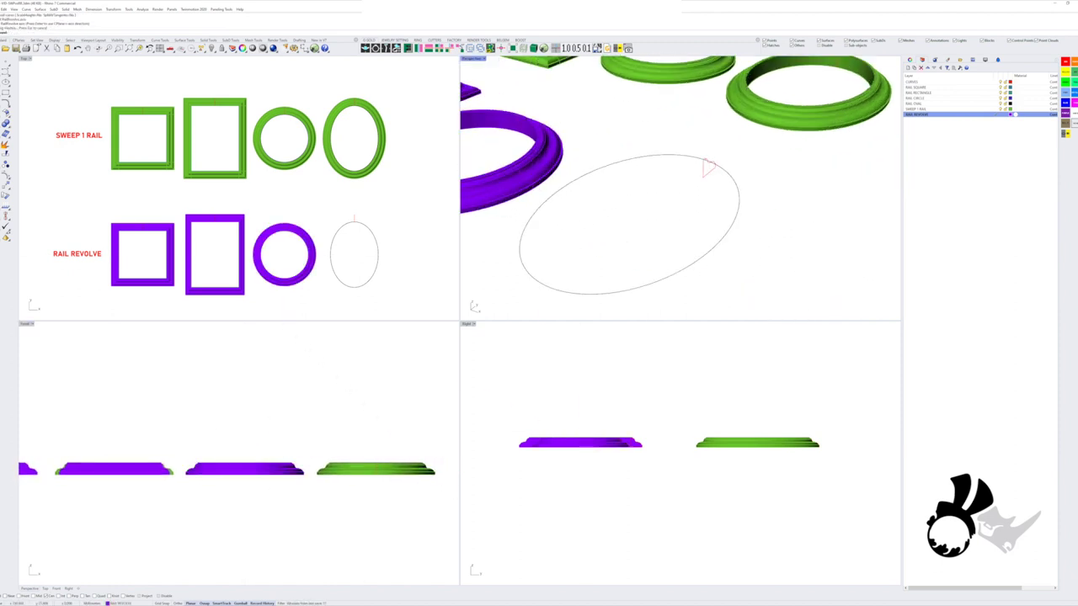
key("Return")
left_click(738, 184)
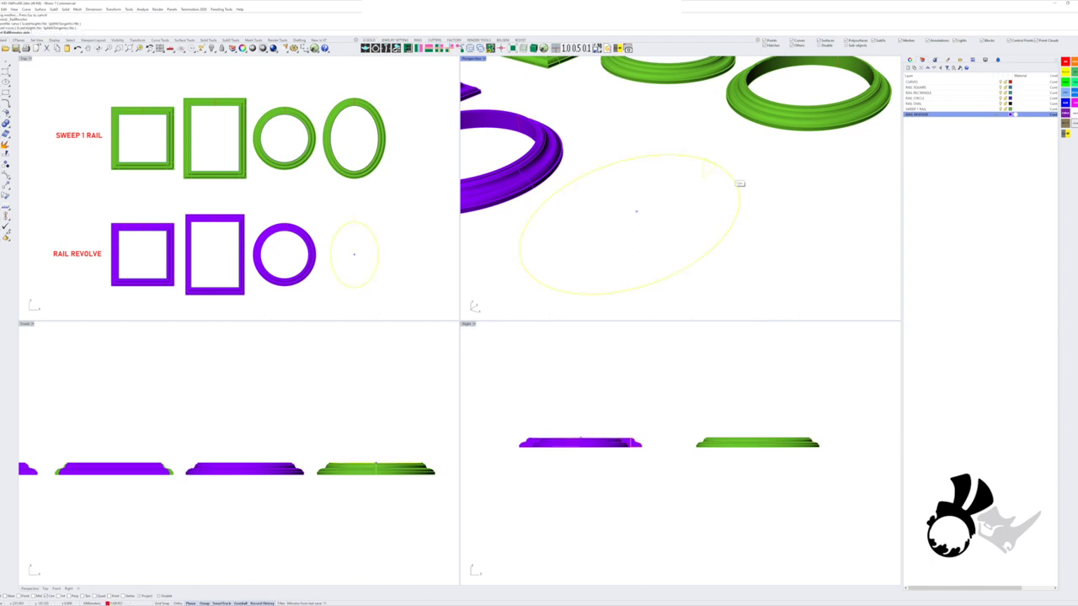
left_click(714, 248)
scroll(342, 407, "down", 4)
right_click_drag(330, 408, 258, 421)
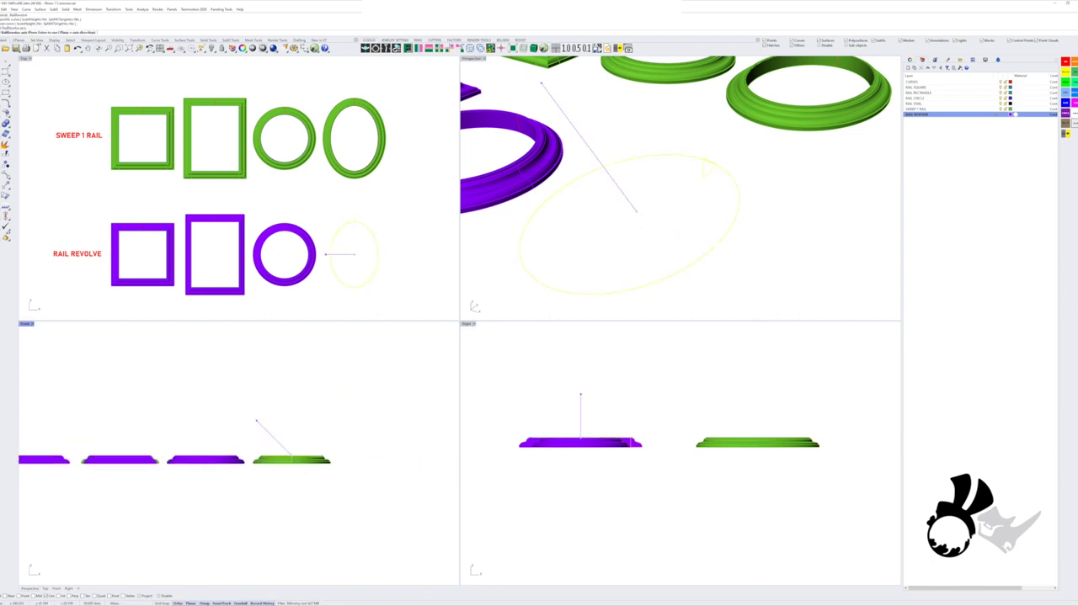
left_click(292, 437)
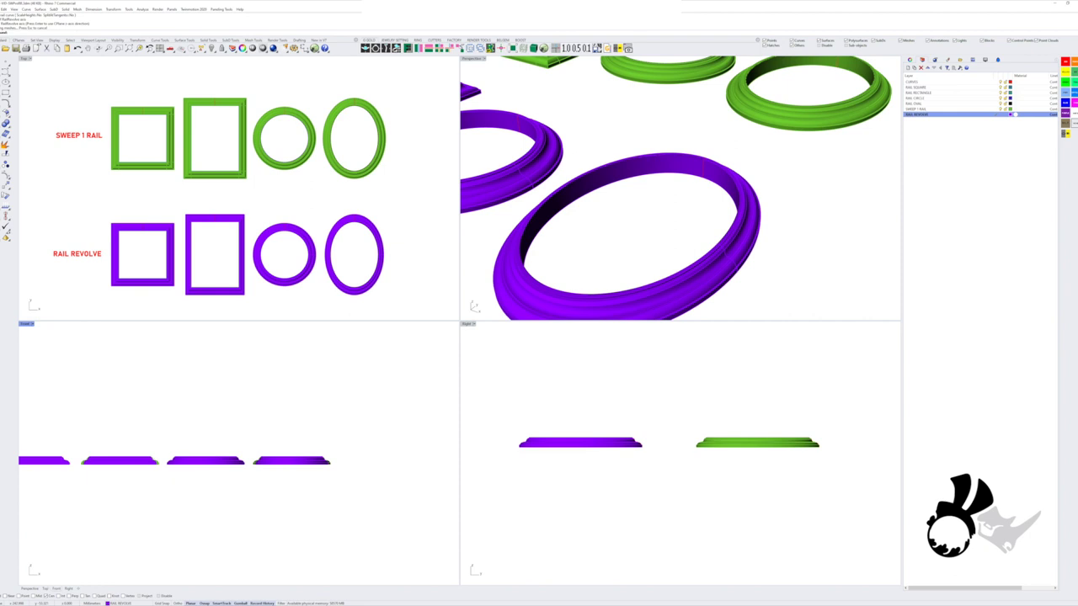
Examine the SWEEP 1 RAIL and RAIL REVOLVE frame rows in all four views and in the maximized Top view
left_click(404, 204)
scroll(665, 217, "down", 9)
right_click_drag(665, 217, 731, 253)
key("ctrl+Tab")
key("ctrl+e")
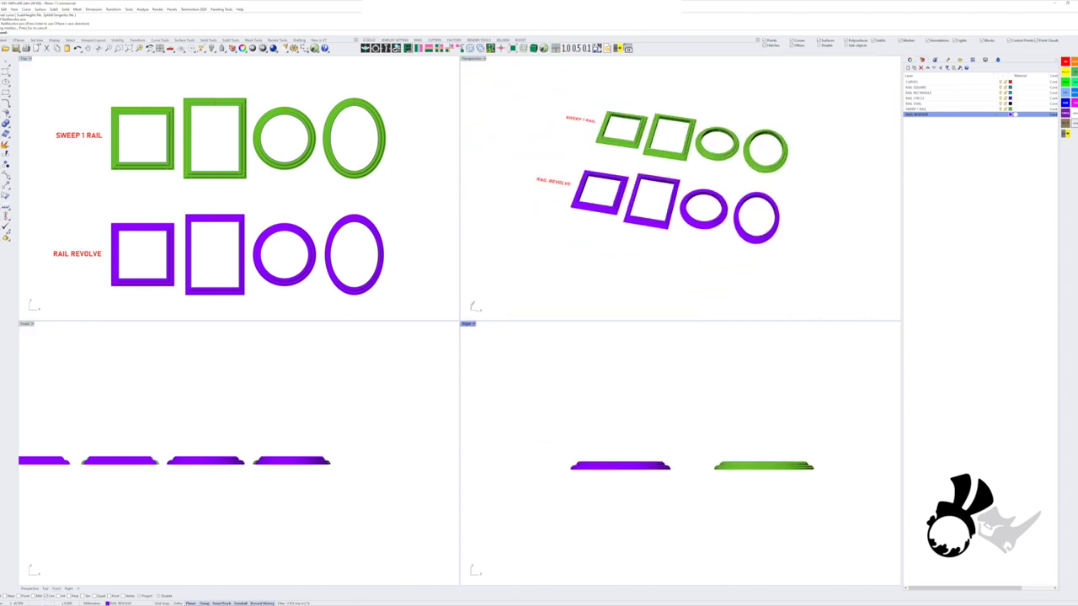
key("ctrl+Tab")
key("ctrl+e")
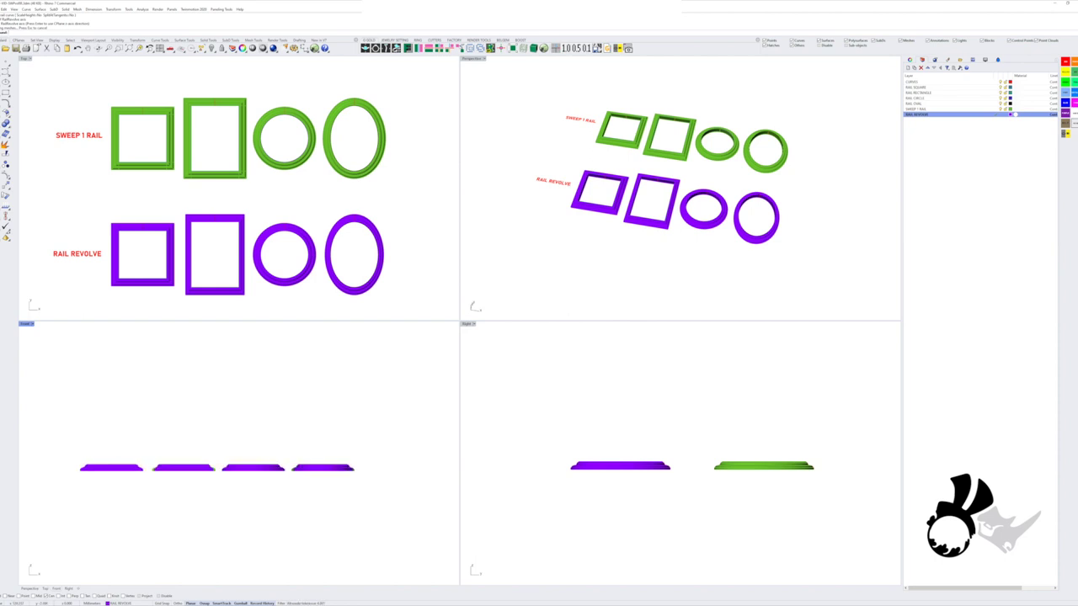
key("ctrl+Tab")
key("ctrl+e")
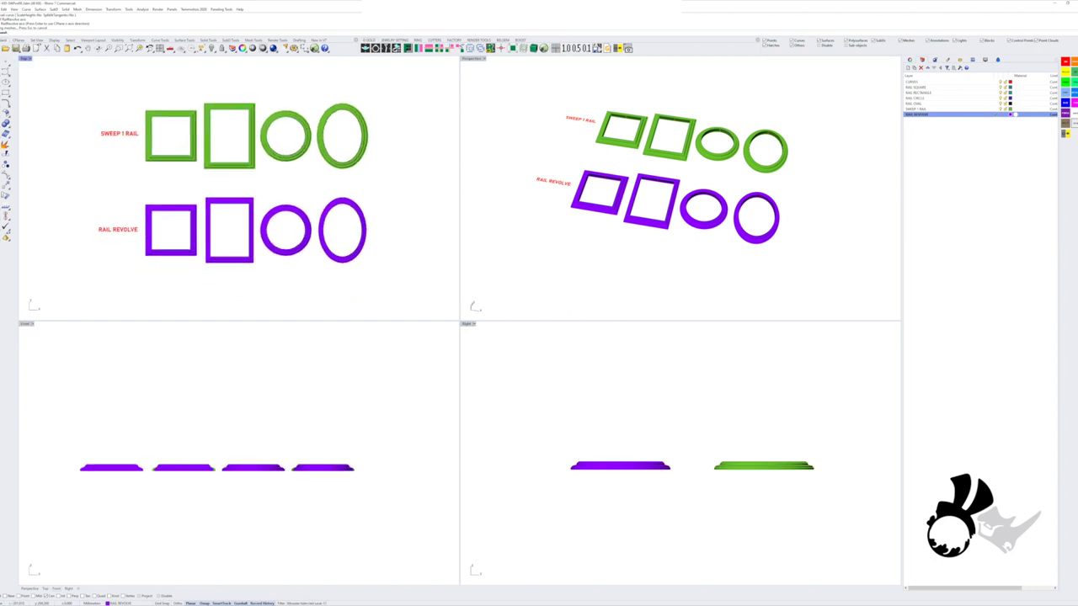
key("ctrl+m")
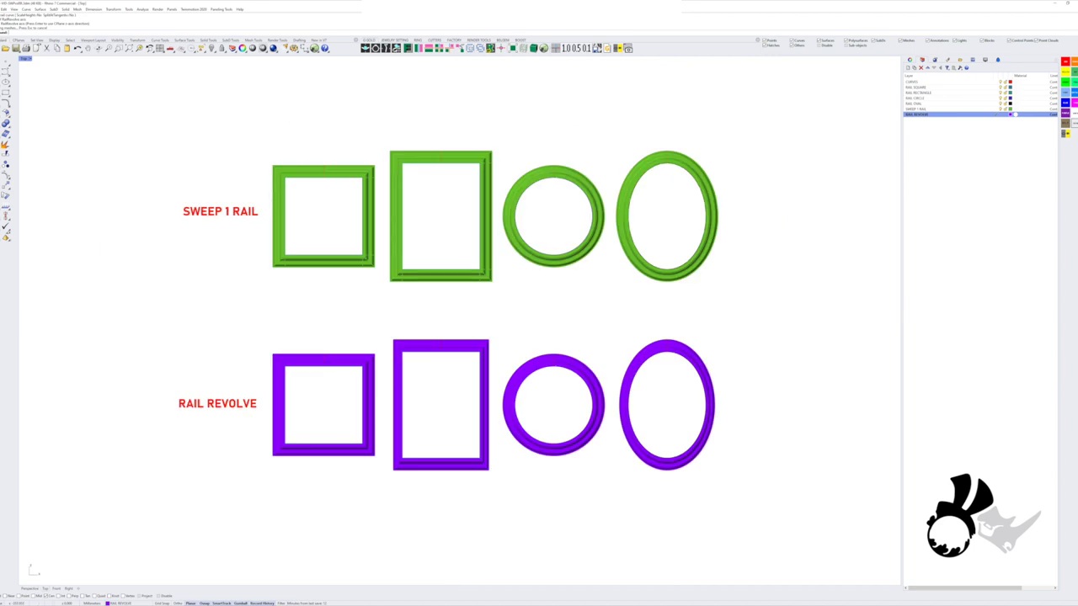
key("ctrl+e")
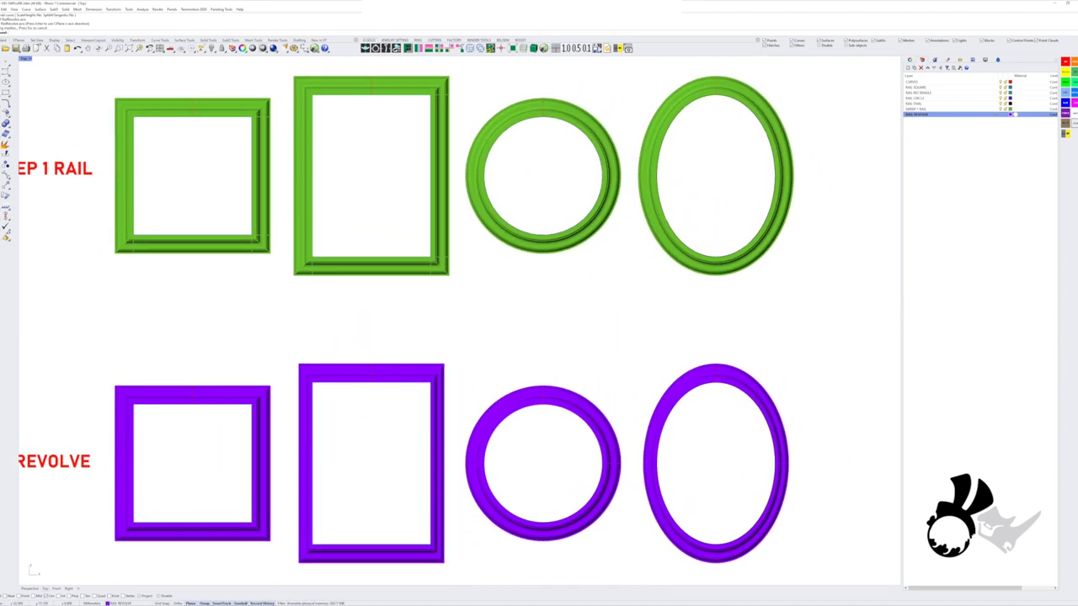
Highlight the rail-revolved rectangular and oval frames to compare them with the swept ones, and clear the selection
right_click_drag(362, 330, 366, 327)
left_click(371, 370)
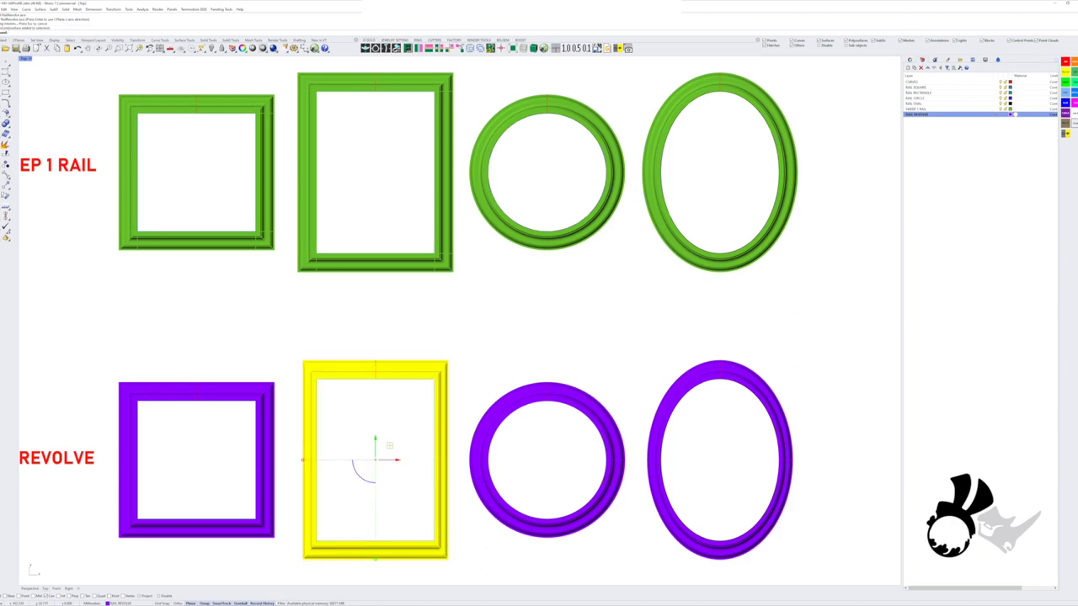
left_click(698, 368, "shift")
scroll(698, 365, "down", 2)
right_click_drag(698, 365, 691, 359)
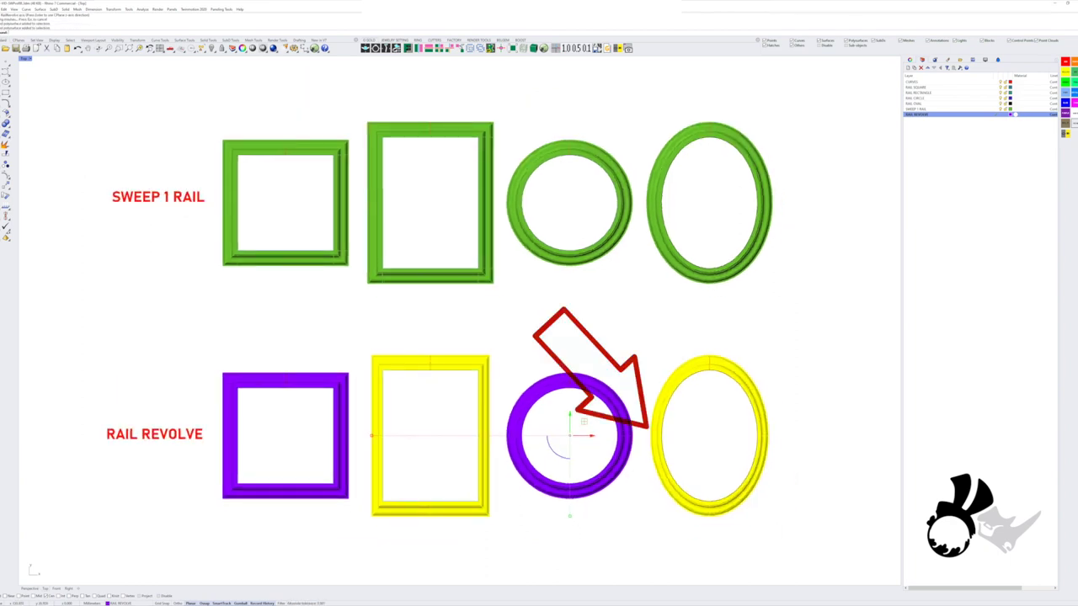
key("Escape")
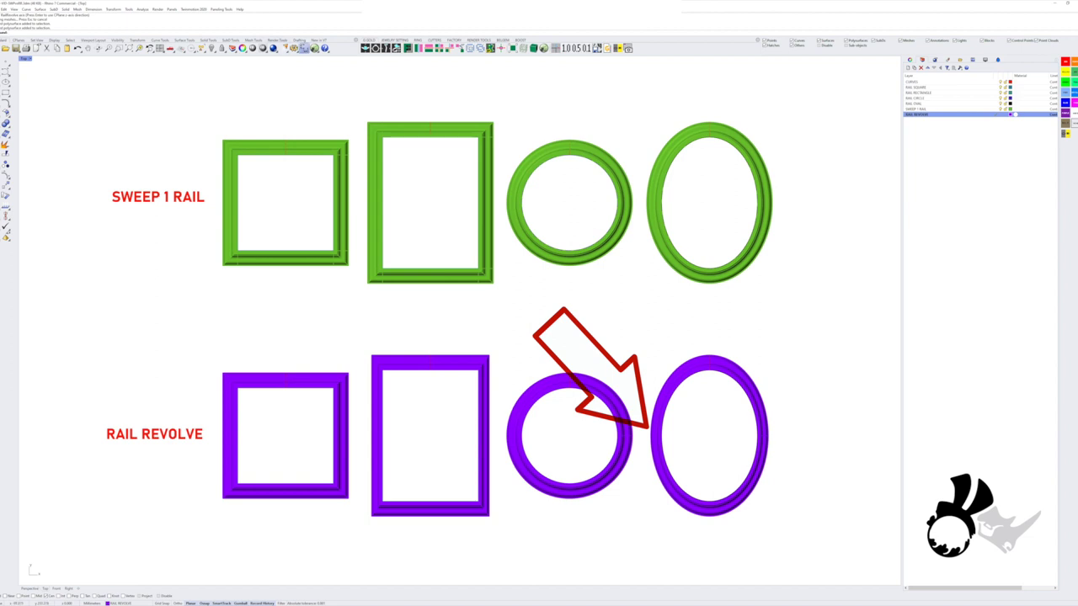
Dimension the molding width across the upper side of the swept rectangular frame on the CURVES layer, placing the dimension beside the frame
left_click(305, 49)
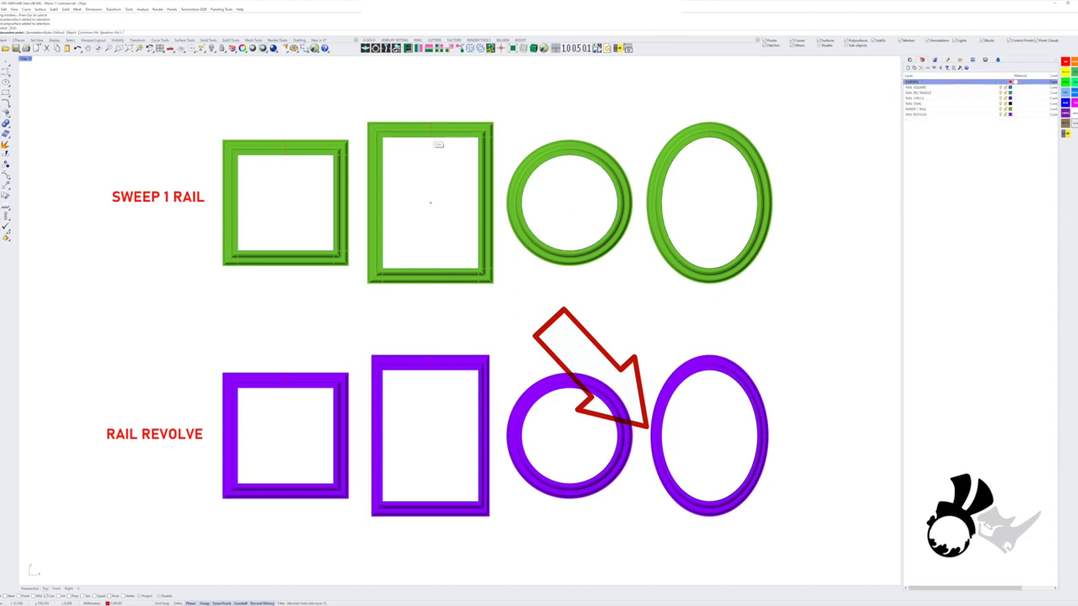
scroll(431, 140, "up", 5)
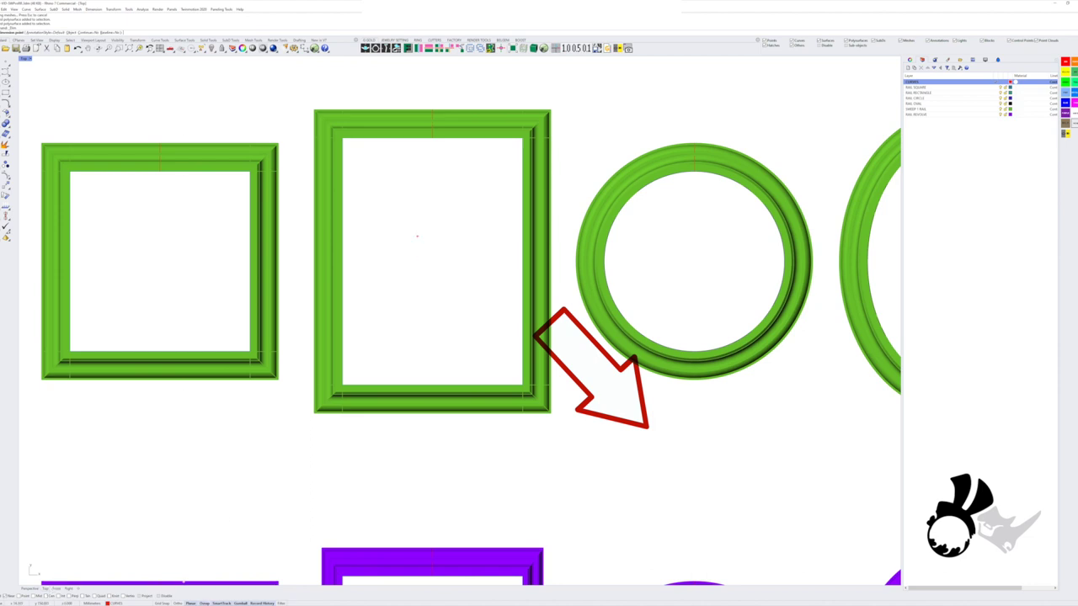
left_click(432, 138)
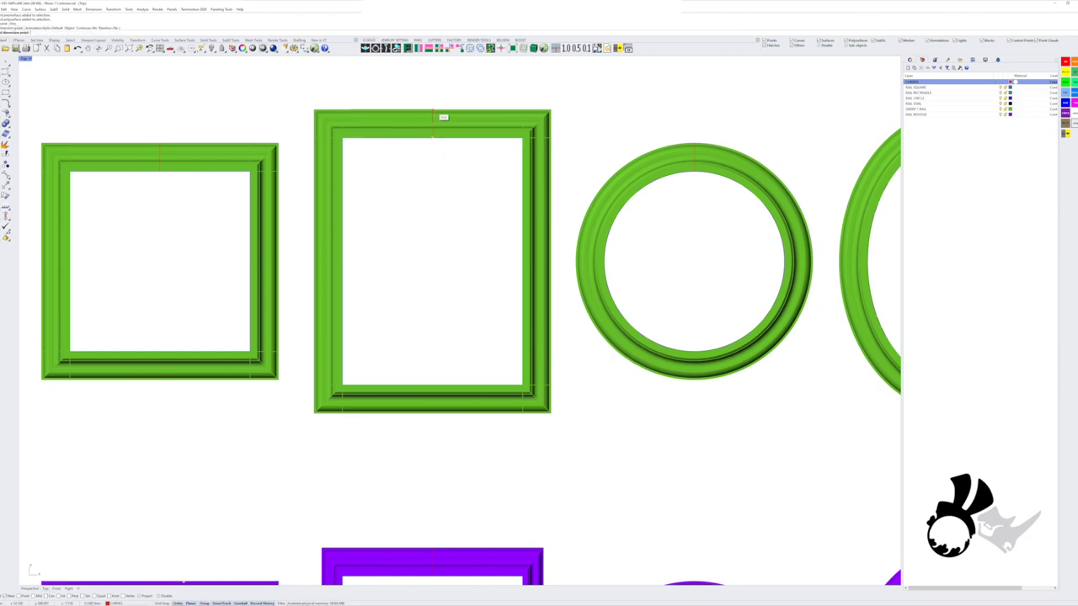
left_click(433, 110)
left_click(462, 121)
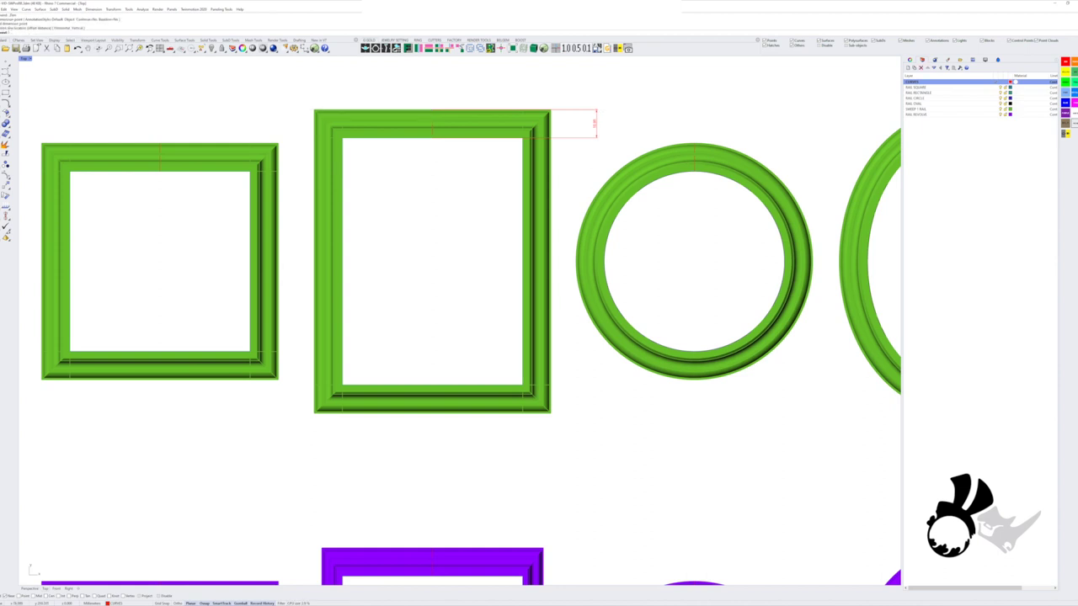
Dimension the molding width across the right side of the swept rectangular frame, placing the dimension above the frame
scroll(583, 138, "up", 2)
right_click(510, 277)
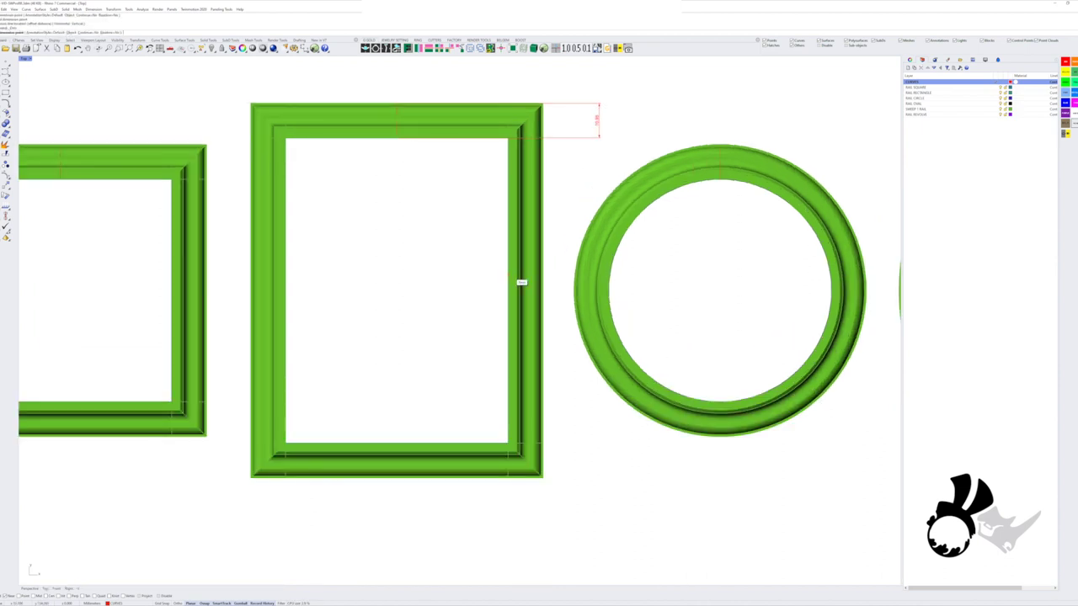
left_click(507, 281)
left_click(544, 282, "shift")
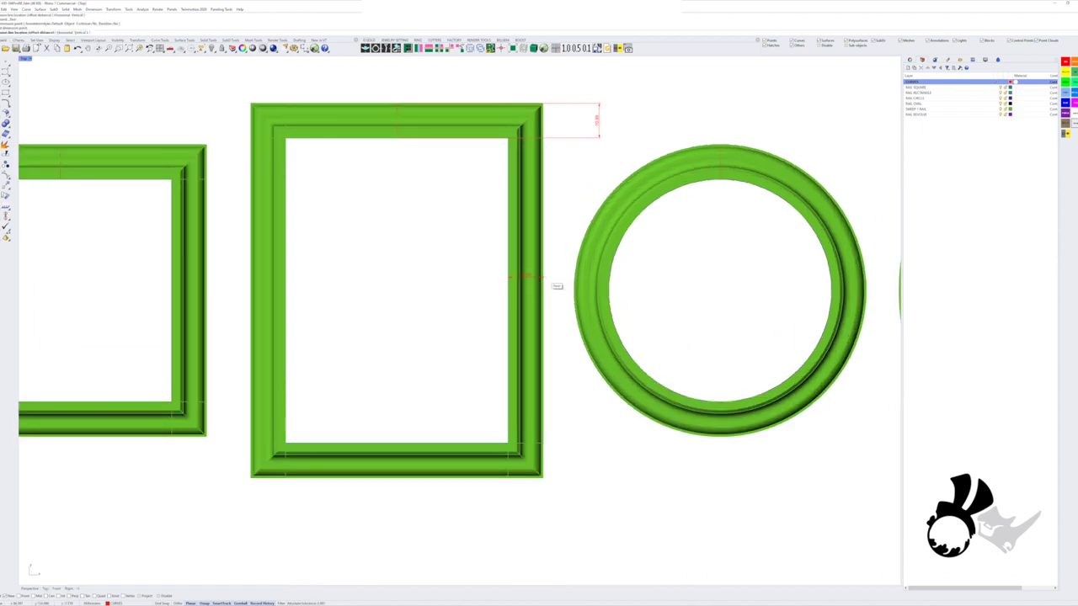
left_click(539, 84)
scroll(560, 82, "up", 2)
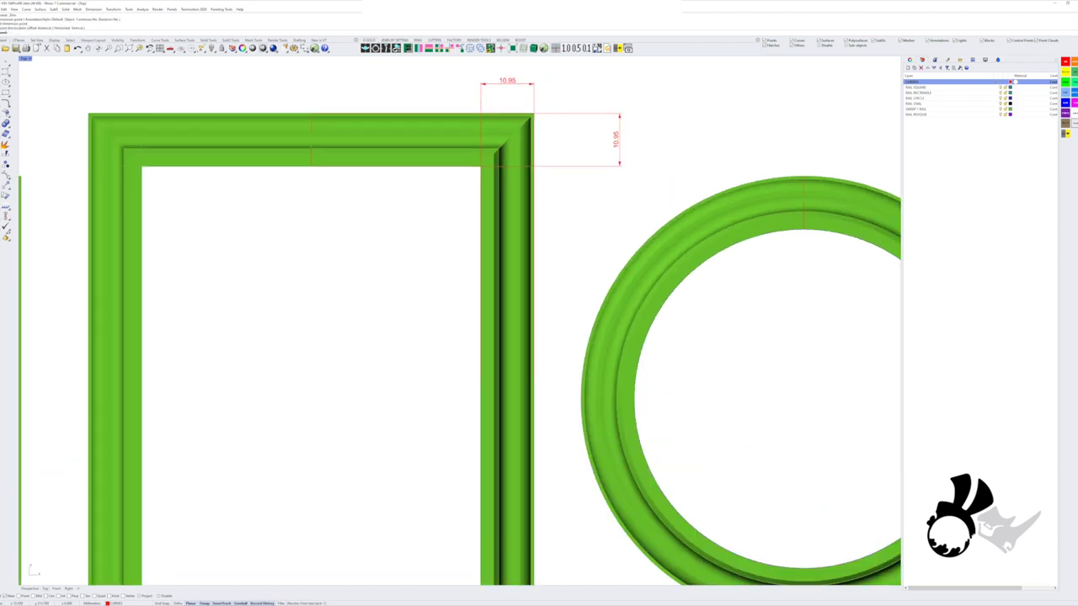
Dimension the molding width at the top of the swept oval frame, placing the dimension beside the oval
scroll(503, 92, "down", 6)
right_click_drag(715, 127, 471, 164)
scroll(680, 170, "up", 2)
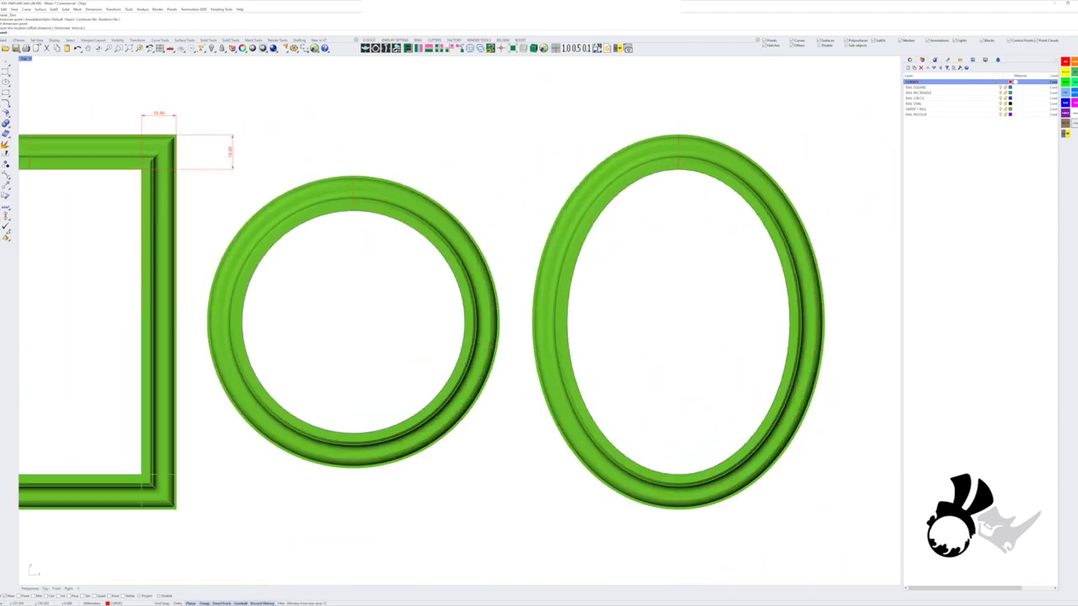
right_click(679, 171)
left_click(684, 172)
left_click(683, 138)
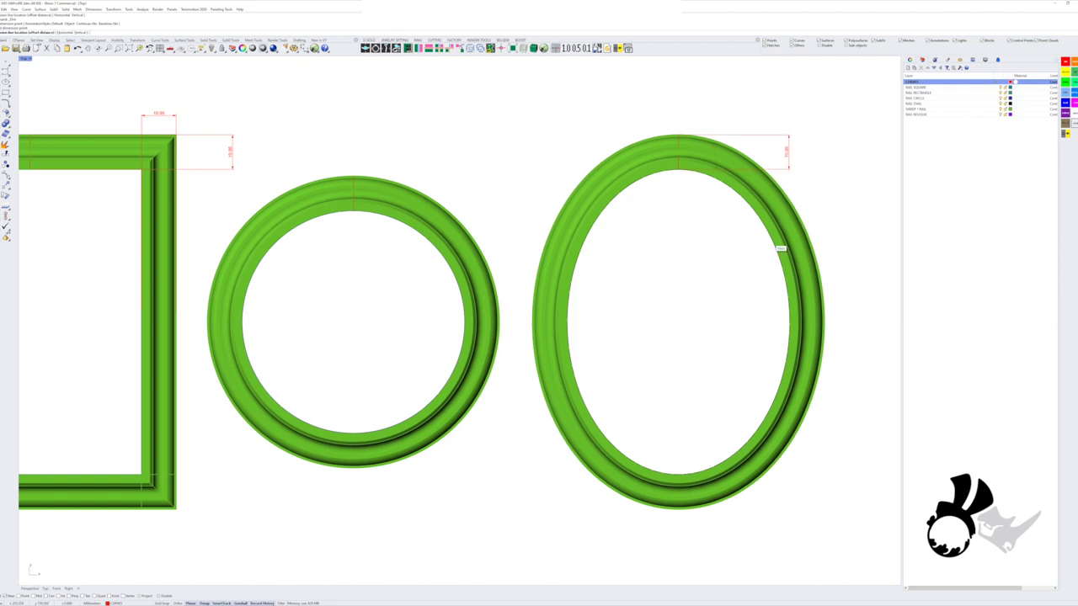
left_click(831, 244)
Dimension the molding width across the right side of the swept oval frame, placing the dimension above the frame
right_click(823, 268)
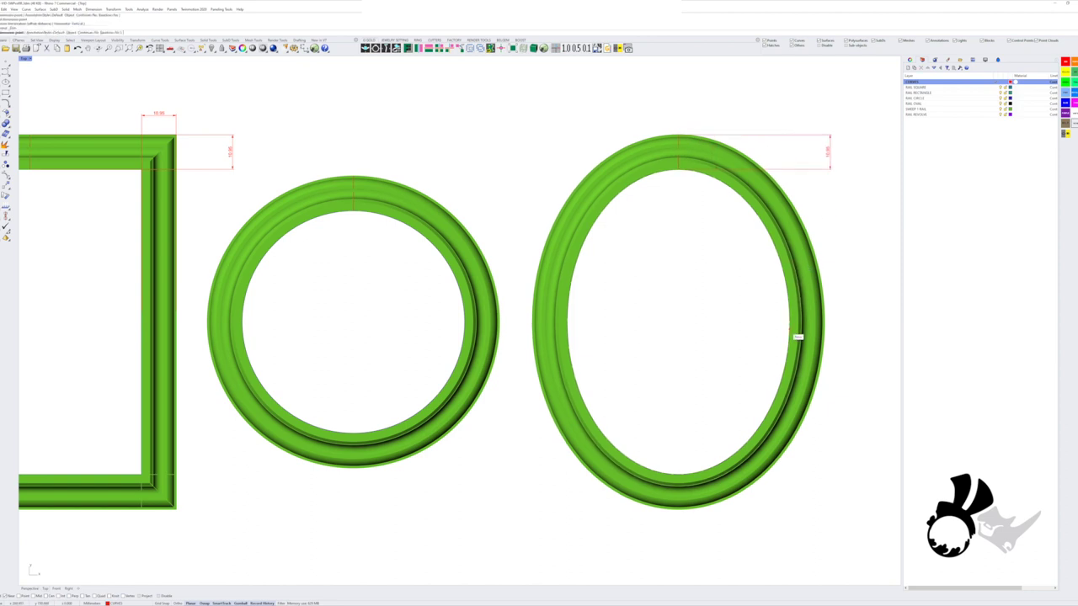
left_click(790, 327)
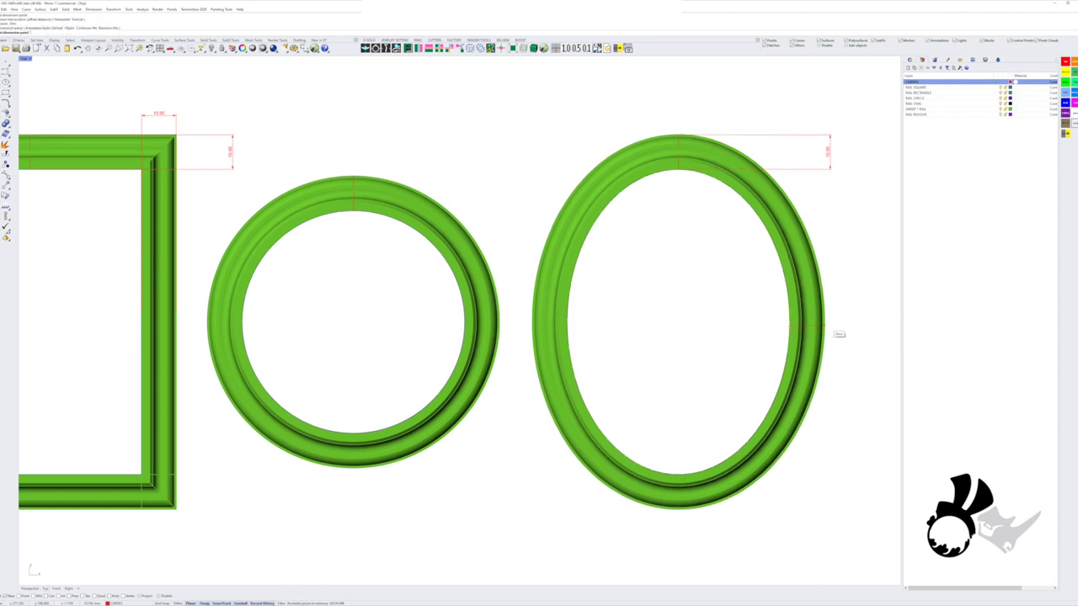
left_click(791, 323)
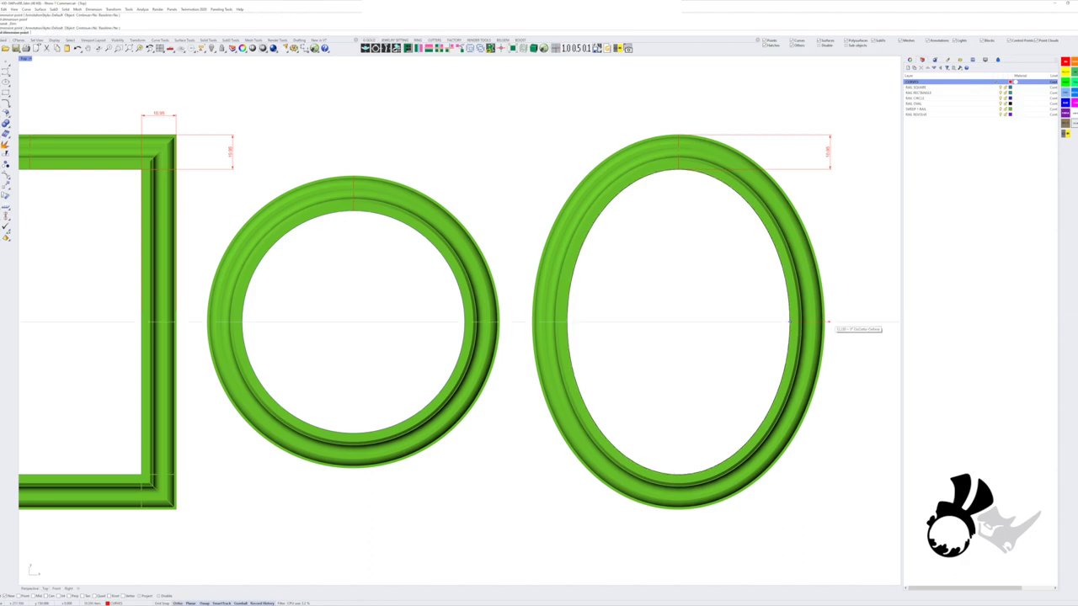
scroll(827, 323, "up", 5)
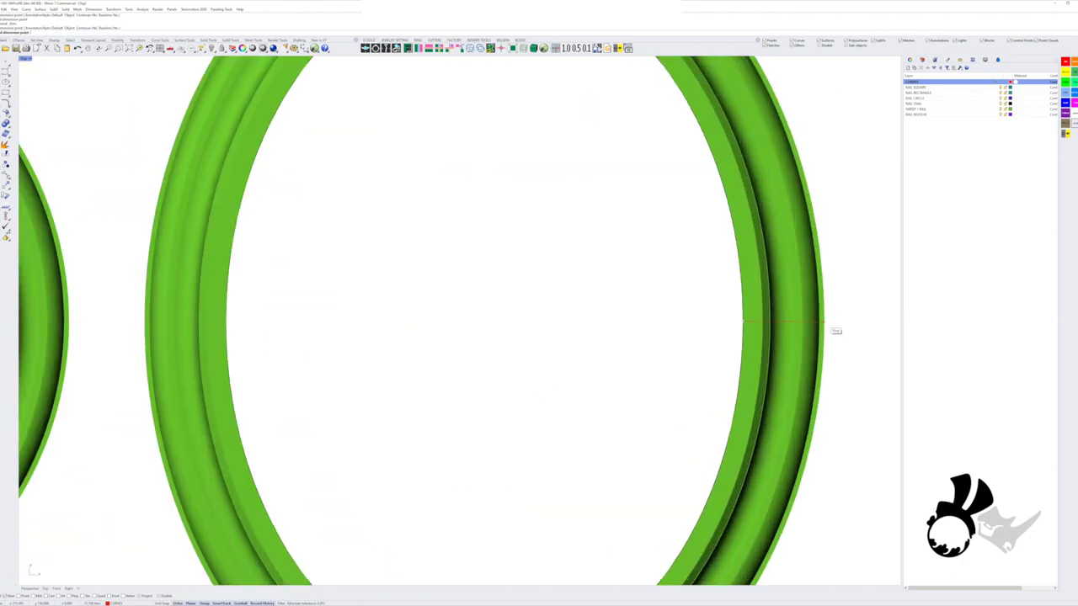
scroll(834, 331, "down", 6)
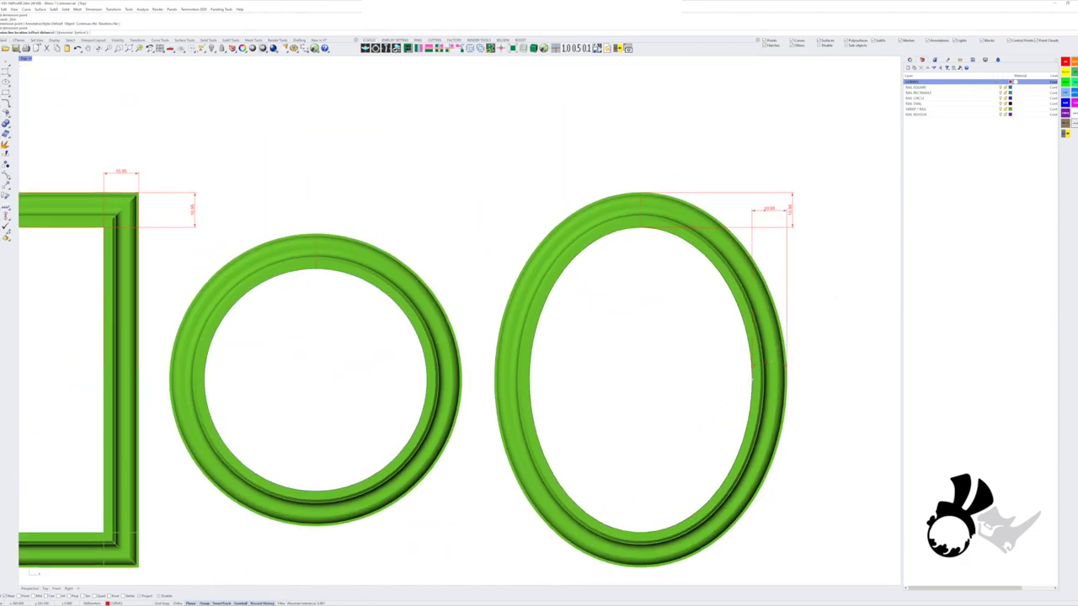
scroll(770, 215, "up", 5)
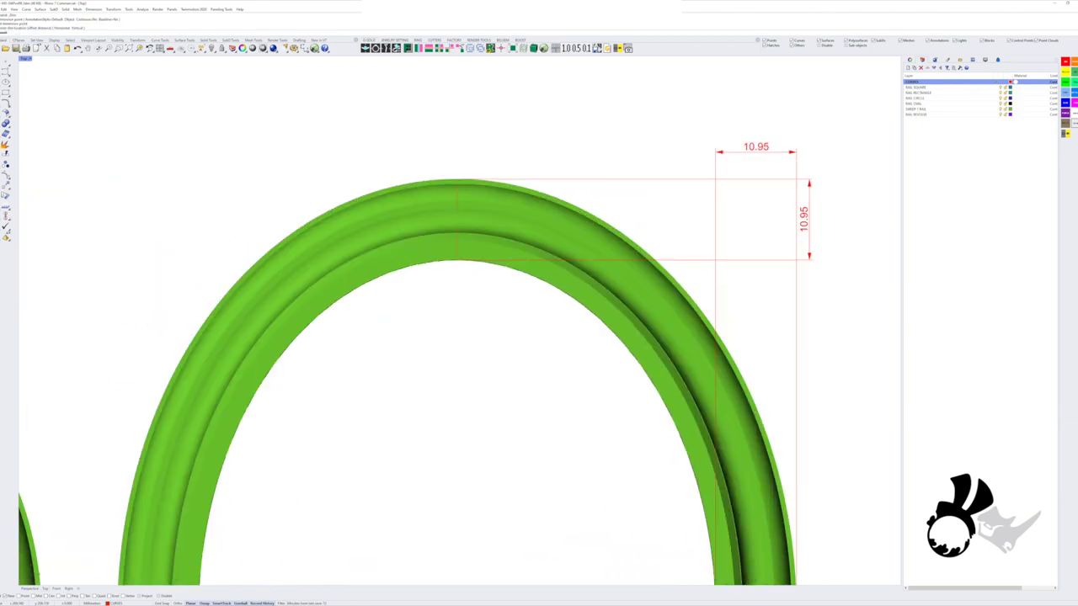
Dimension the molding width across the upper side of the rail-revolved rectangular frame, placing the dimension beside the frame
scroll(770, 215, "down", 5)
scroll(802, 203, "down", 8)
right_click_drag(639, 336, 654, 289)
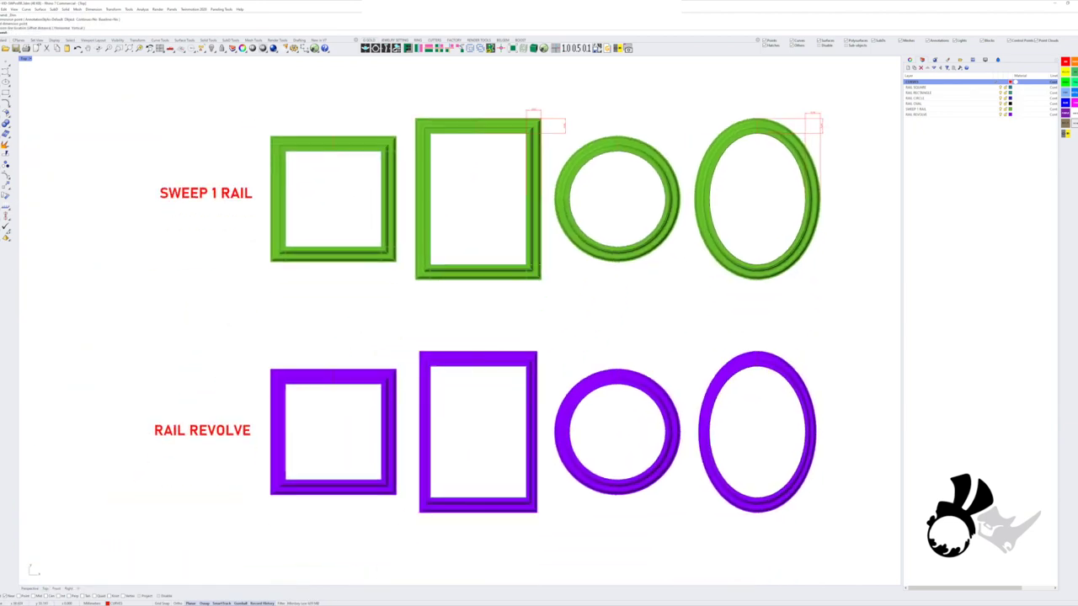
scroll(466, 382, "up", 10)
right_click_drag(505, 336, 469, 334)
right_click(469, 334)
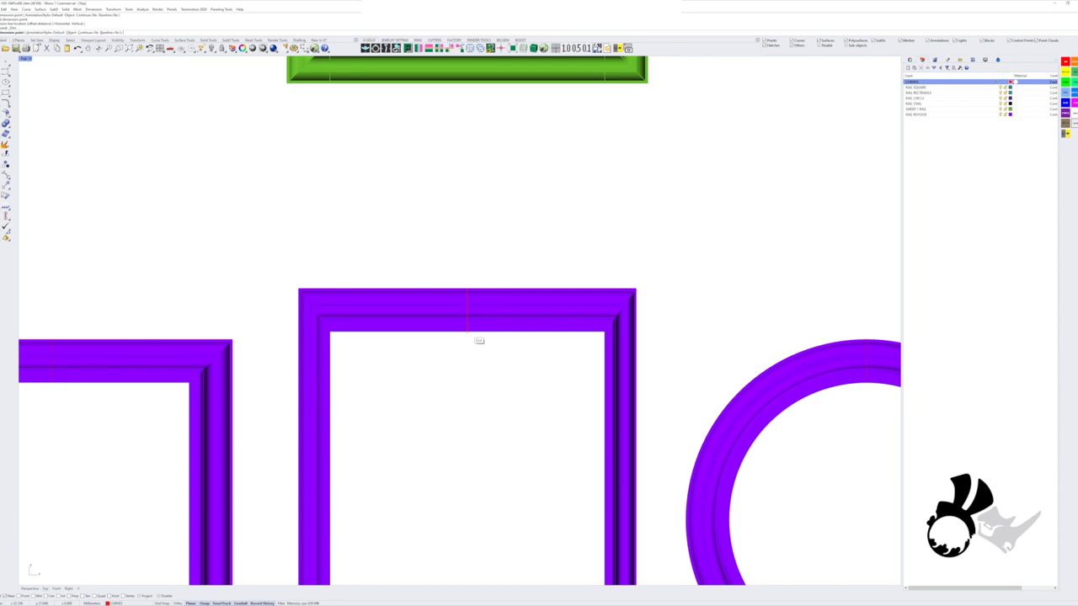
left_click(467, 331)
left_click(467, 288)
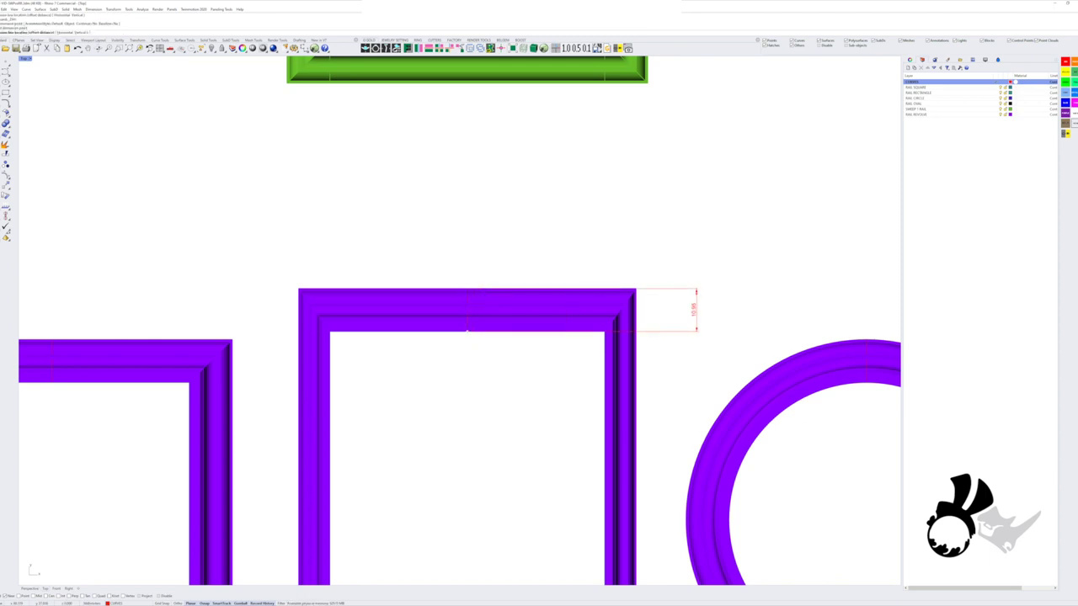
left_click(697, 310)
scroll(853, 417, "up", 3)
Dimension the molding width across the right side of the rail-revolved rectangular frame, placing the dimension above the frame
scroll(586, 315, "down", 6)
right_click_drag(587, 315, 565, 317)
scroll(544, 344, "up", 4)
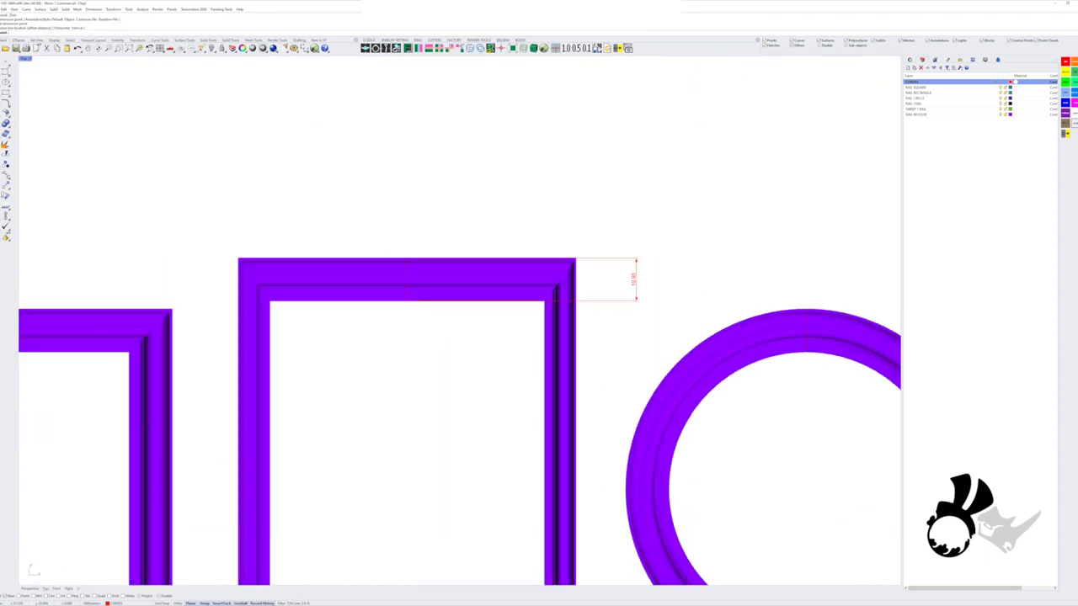
right_click(544, 347)
left_click(544, 351)
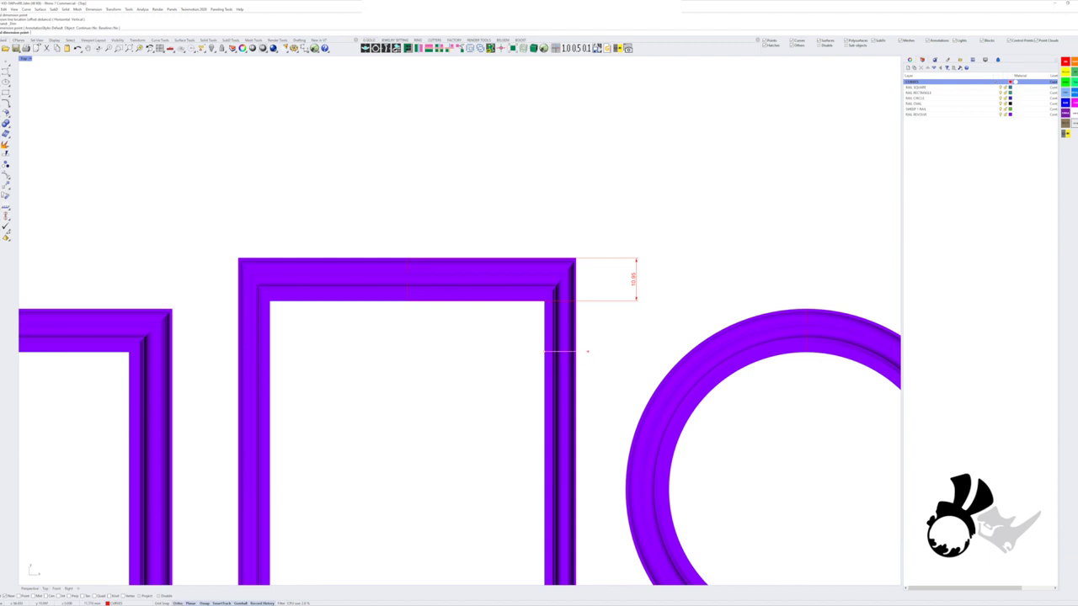
left_click(576, 354)
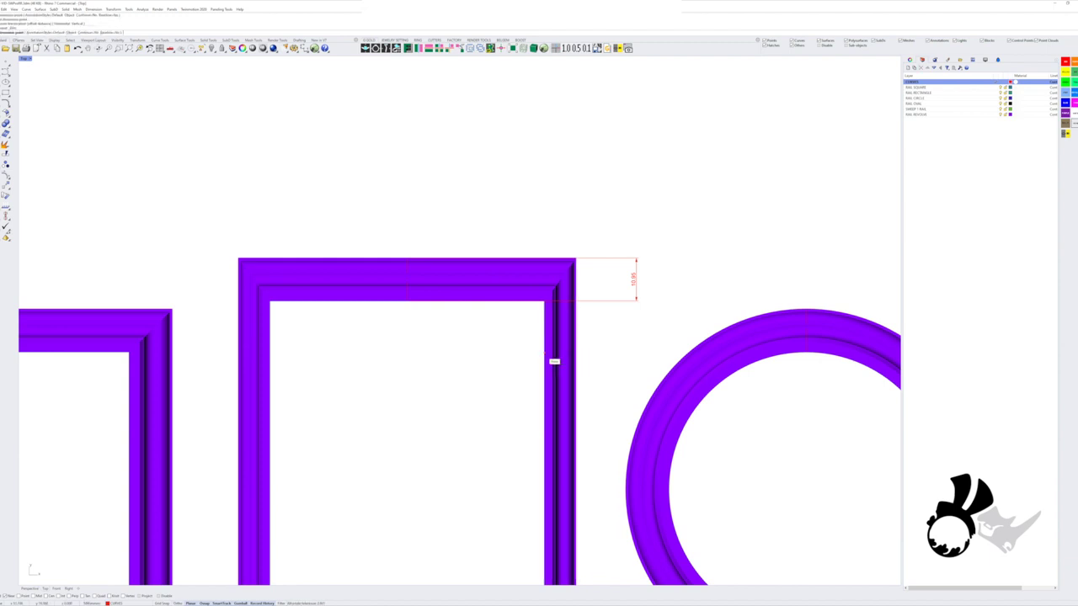
left_click(545, 354)
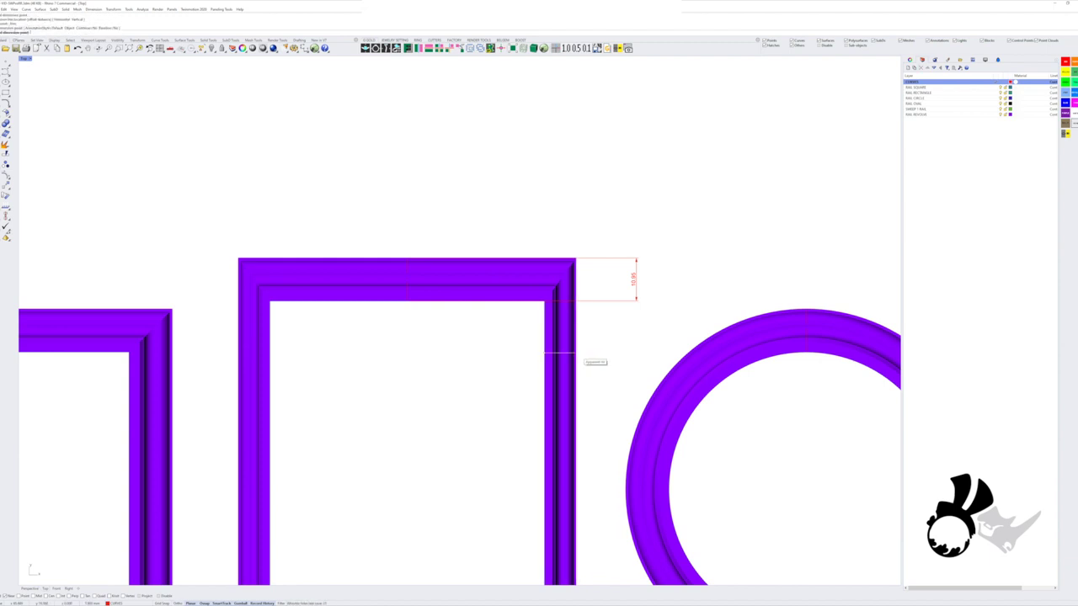
left_click(576, 352)
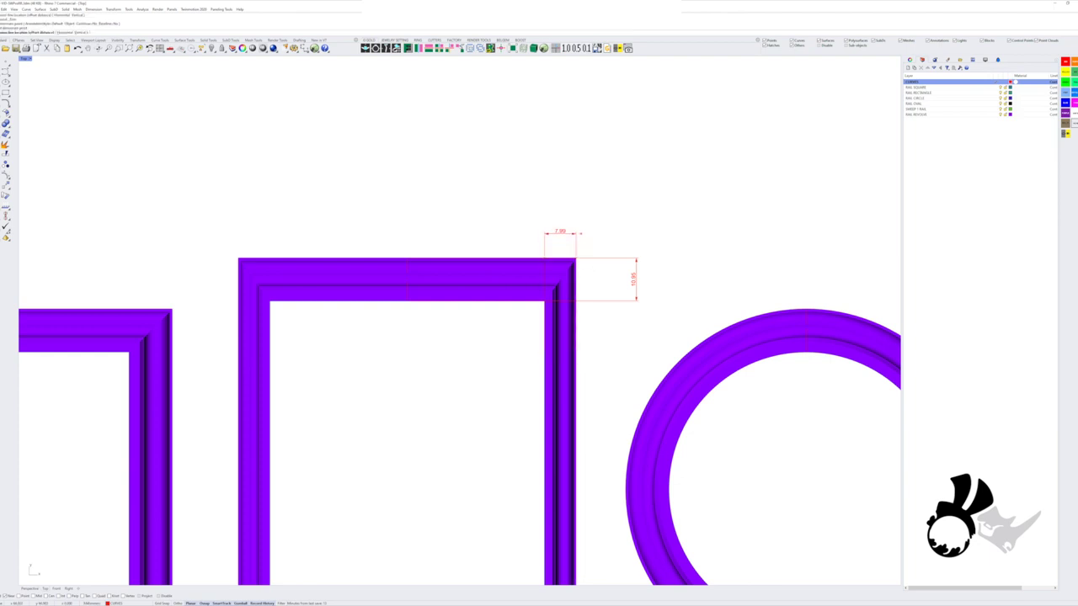
left_click(581, 227)
scroll(586, 235, "up", 2)
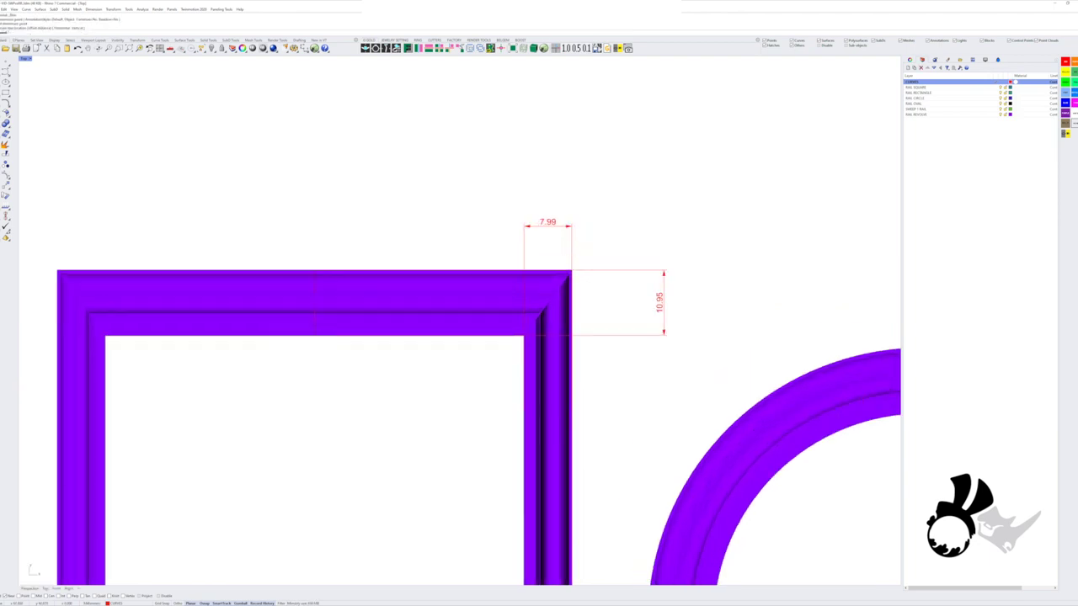
Dimension the molding width at the top of the rail-revolved oval frame, placing the dimension beside the oval
scroll(523, 264, "down", 8)
right_click_drag(523, 265, 299, 250)
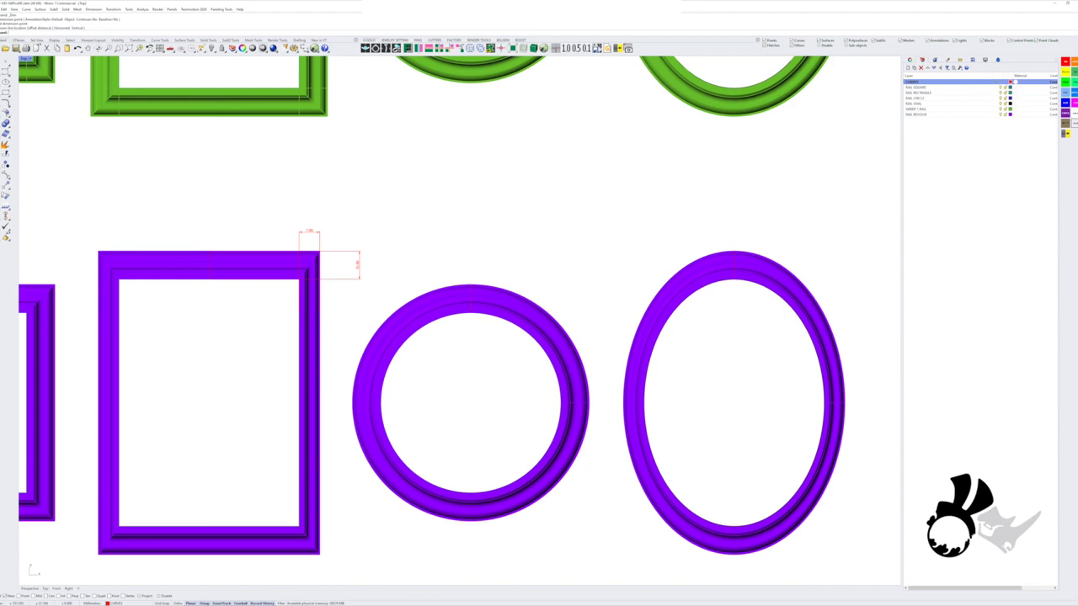
scroll(739, 282, "up", 2)
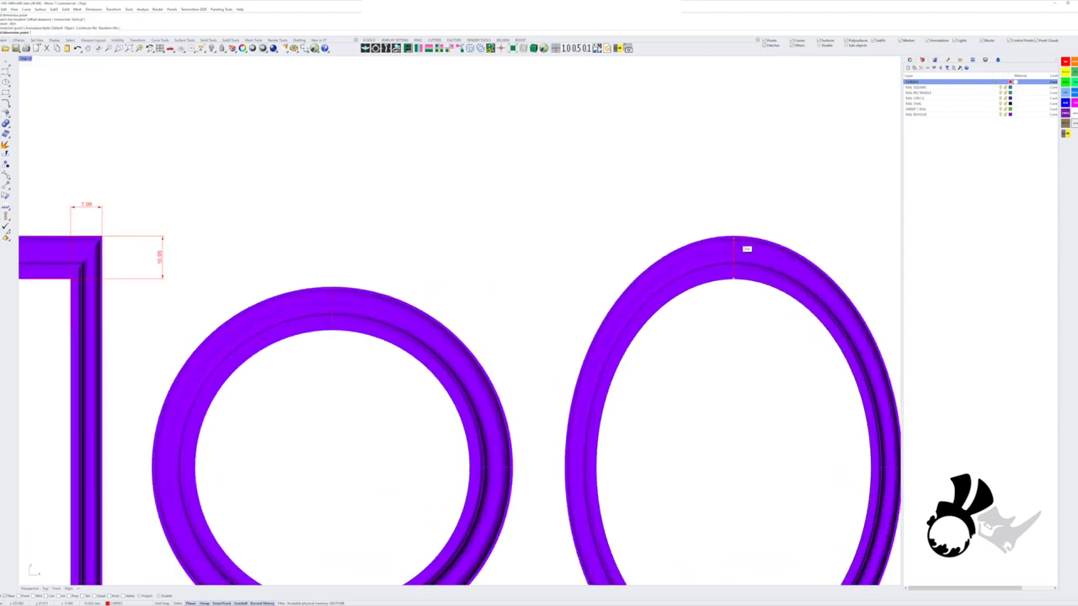
left_click(744, 243)
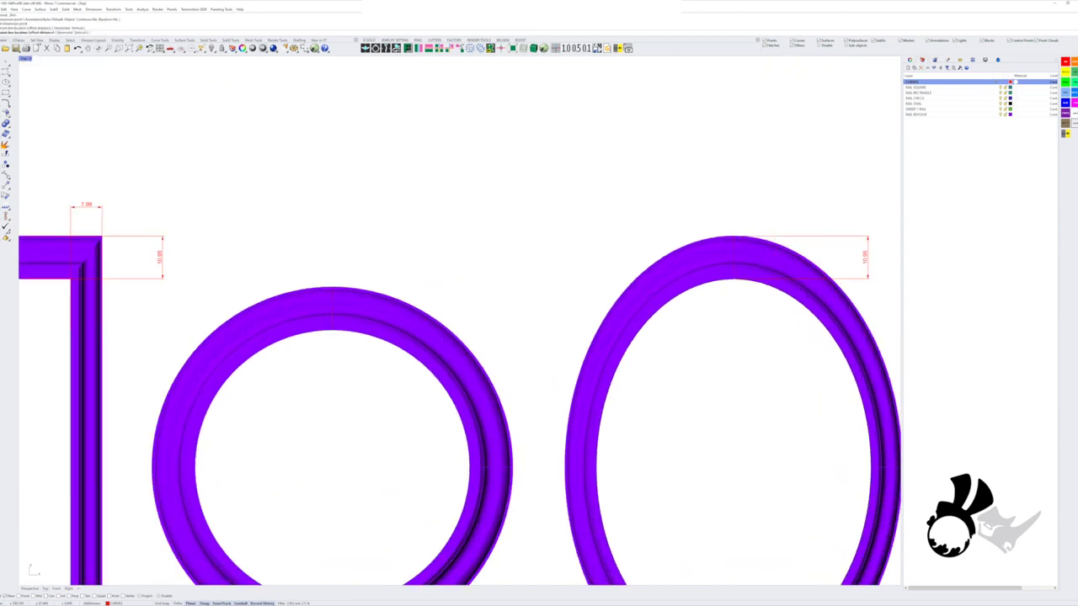
Dimension the molding width across the right side of the rail-revolved oval frame, placing the dimension above the oval
right_click_drag(861, 255, 695, 240)
scroll(696, 367, "up", 2)
right_click(700, 371)
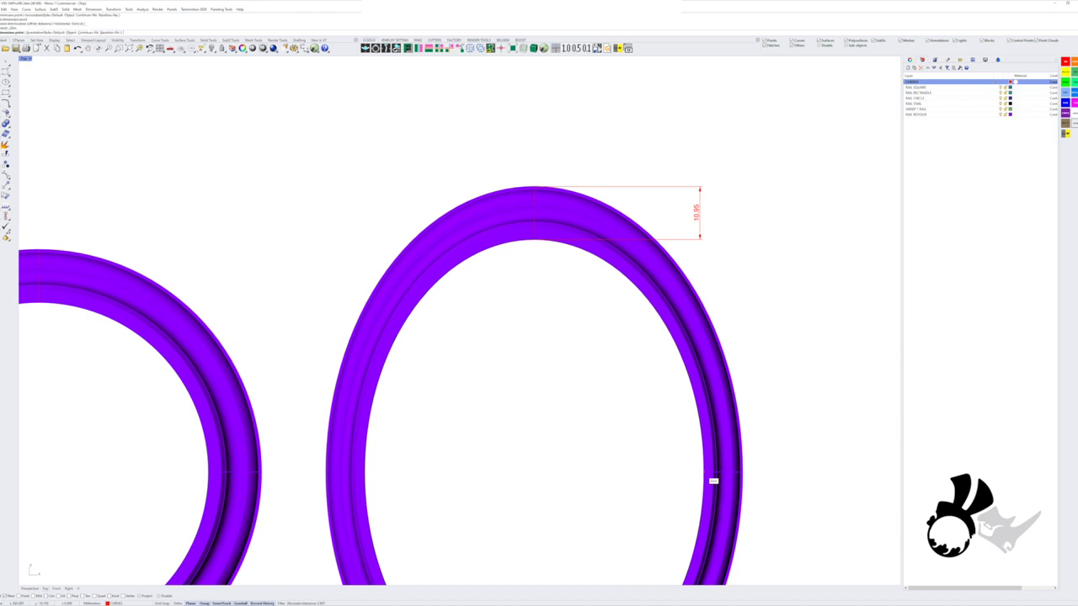
left_click(704, 472)
left_click(741, 472)
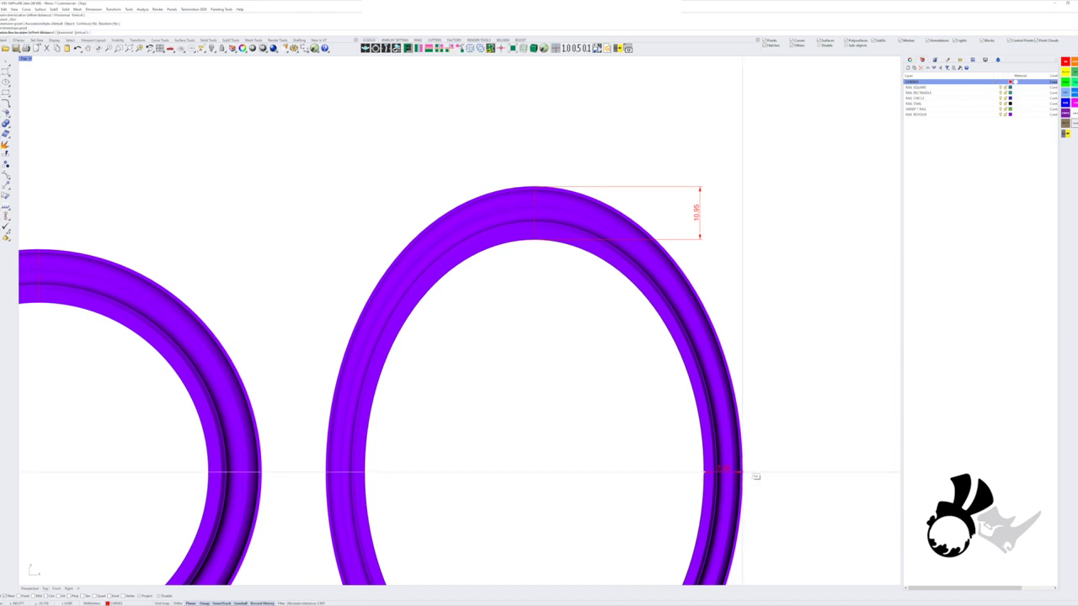
left_click(703, 473)
left_click(722, 170)
scroll(730, 181, "up", 6)
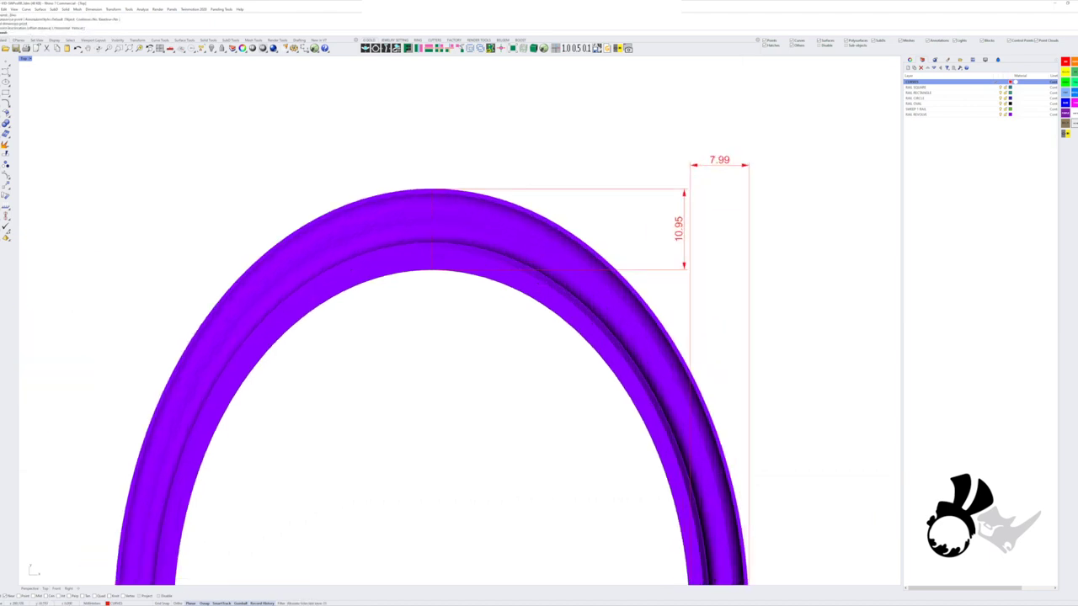
Show both rows of frames together in the four-viewport layout to compare the Sweep 1 Rail and Rail Revolve results
scroll(730, 198, "down", 12)
scroll(734, 519, "down", 5)
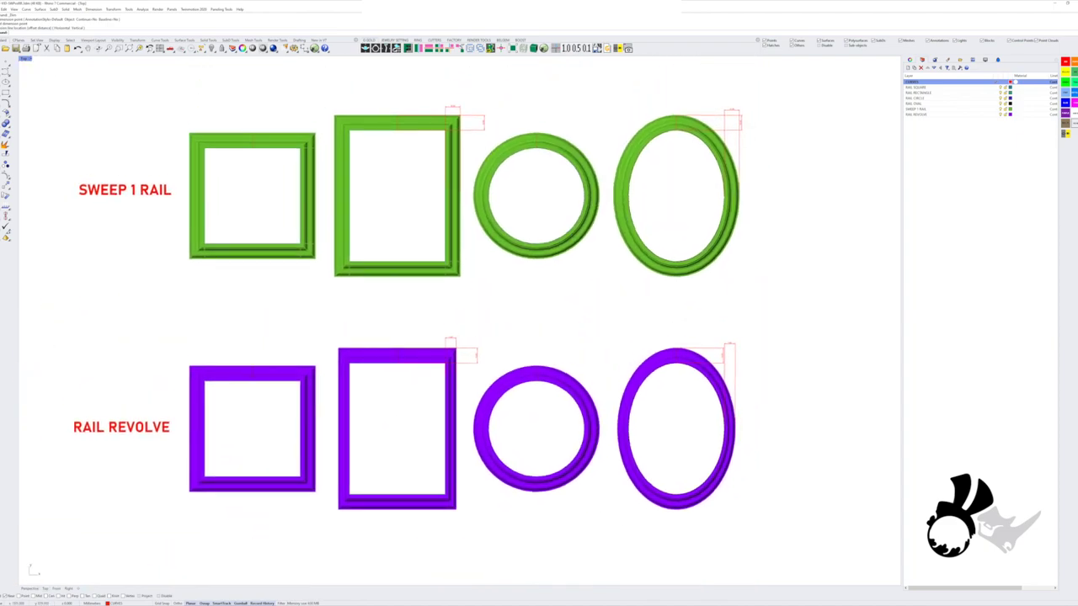
double_click(24, 59)
right_click_drag(680, 253, 687, 265, "shift")
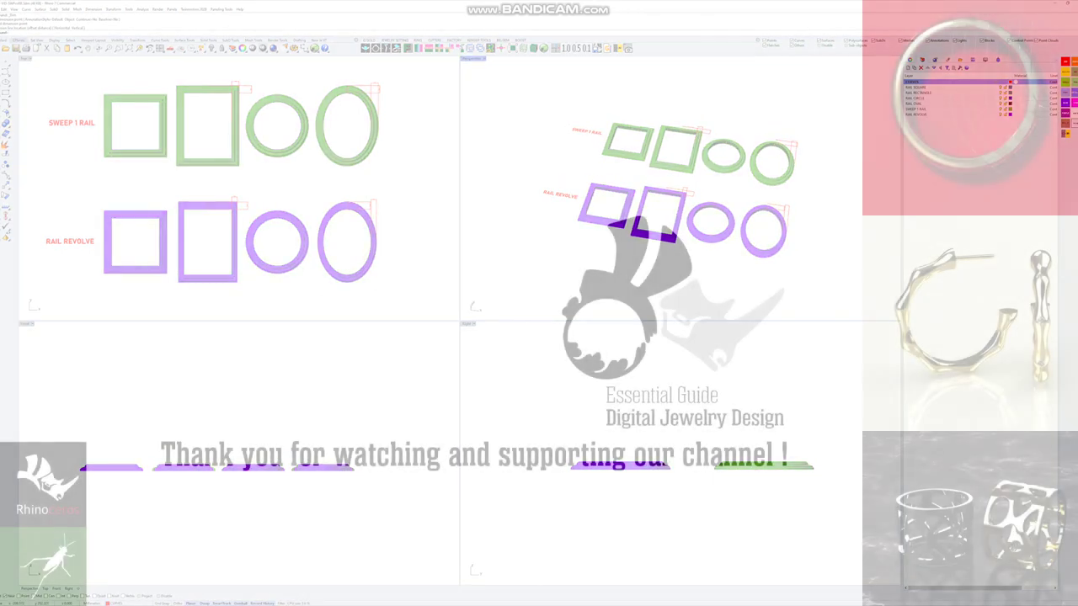